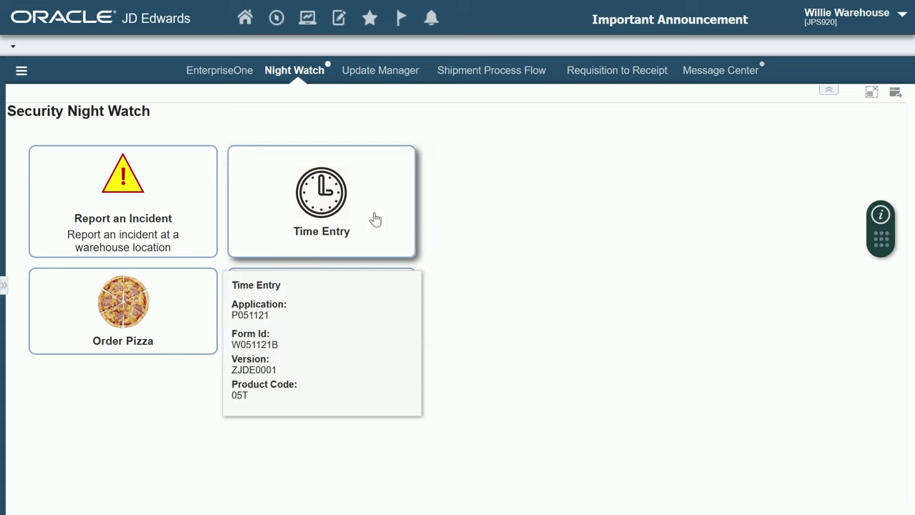
- Report an incident from the Security Night Watch page, submitting the prefilled water leak details for business unit M30, location 1 .A
left_click(142, 196)
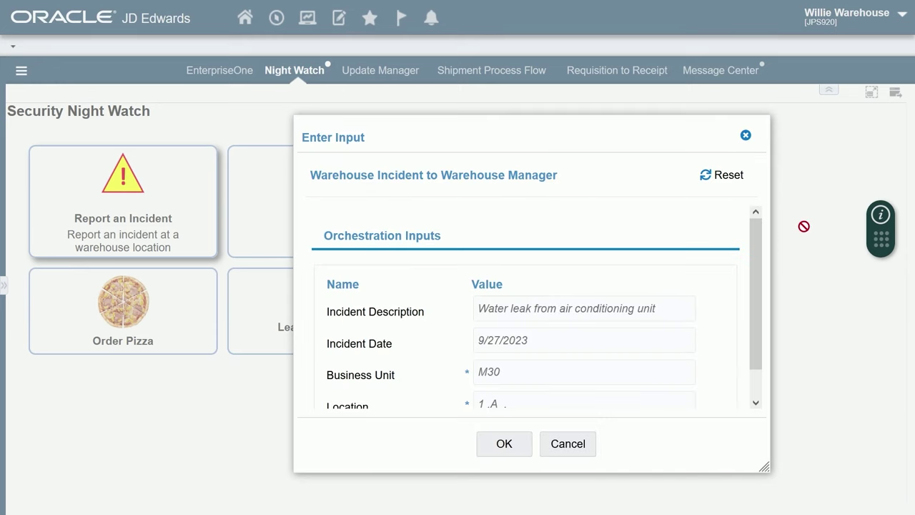
left_click_drag(756, 259, 770, 287)
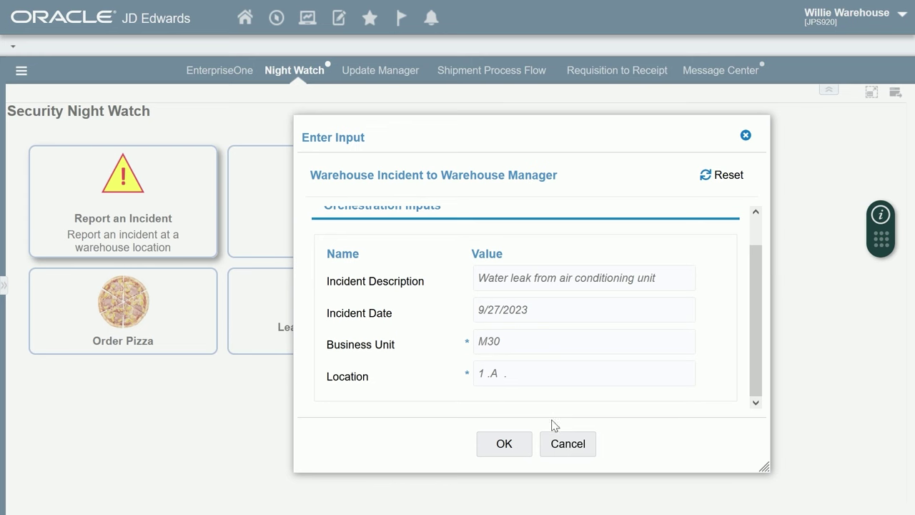
left_click(505, 443)
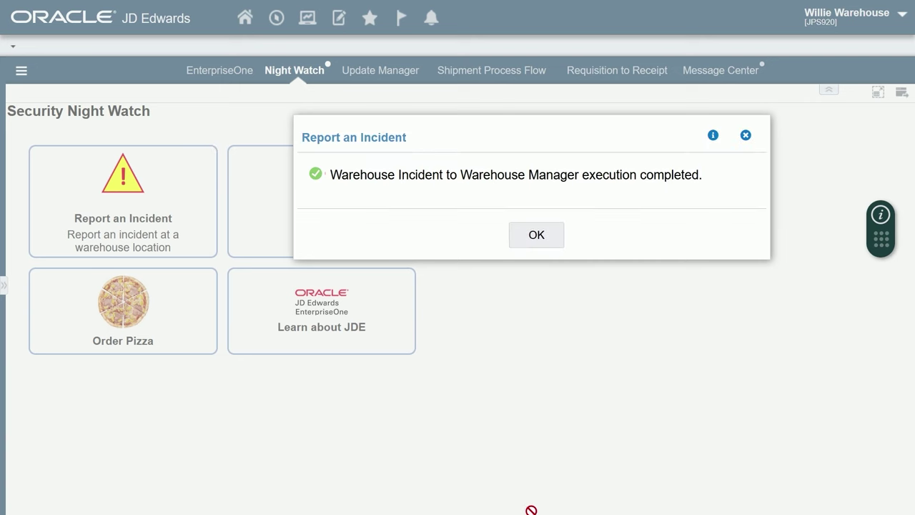
left_click(524, 240)
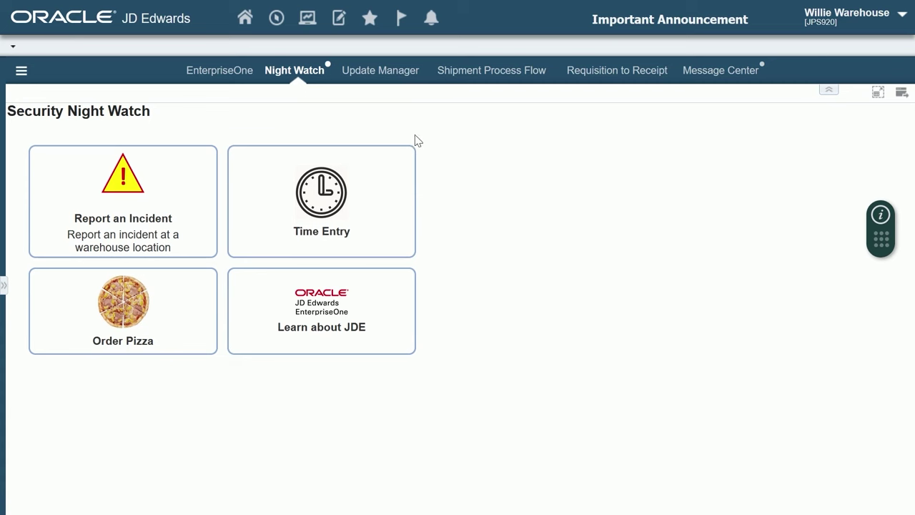
- Open the "Alert! Warehouse Incident Reported" notification and review its incident details and recommended actions
left_click(431, 17)
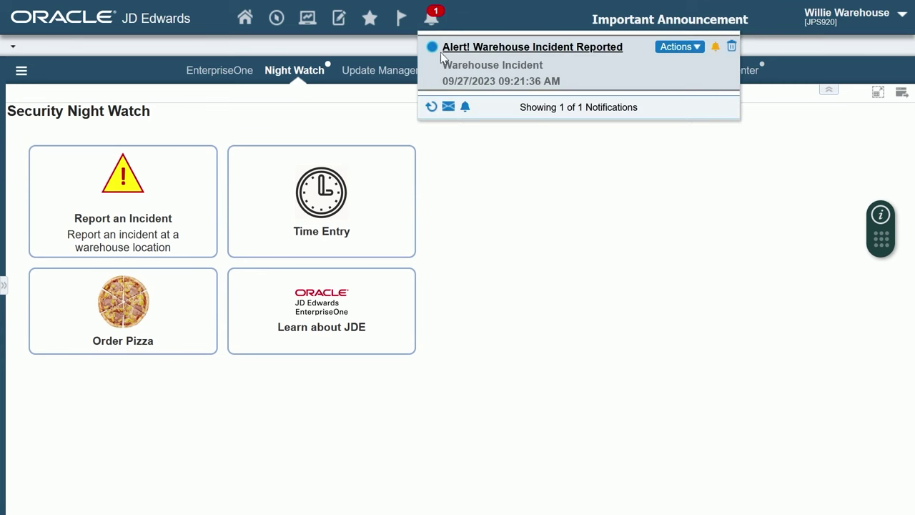
left_click(496, 46)
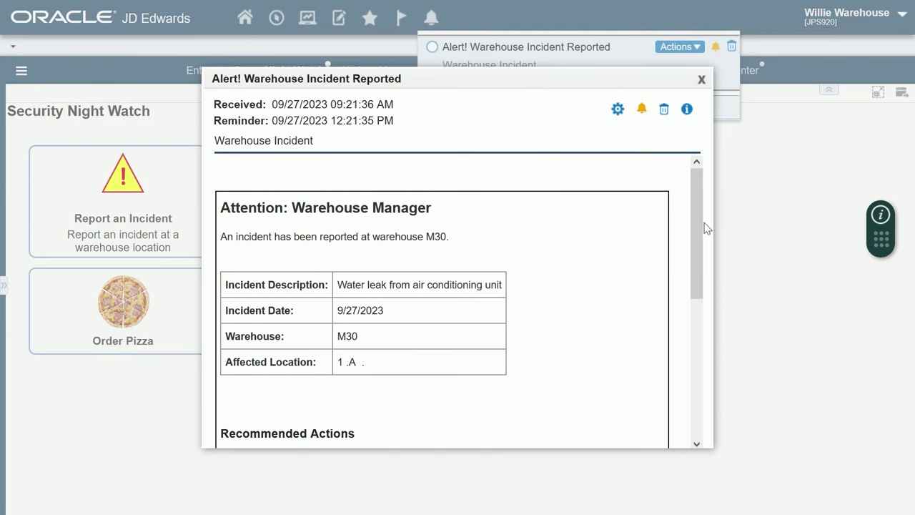
left_click_drag(696, 232, 714, 350)
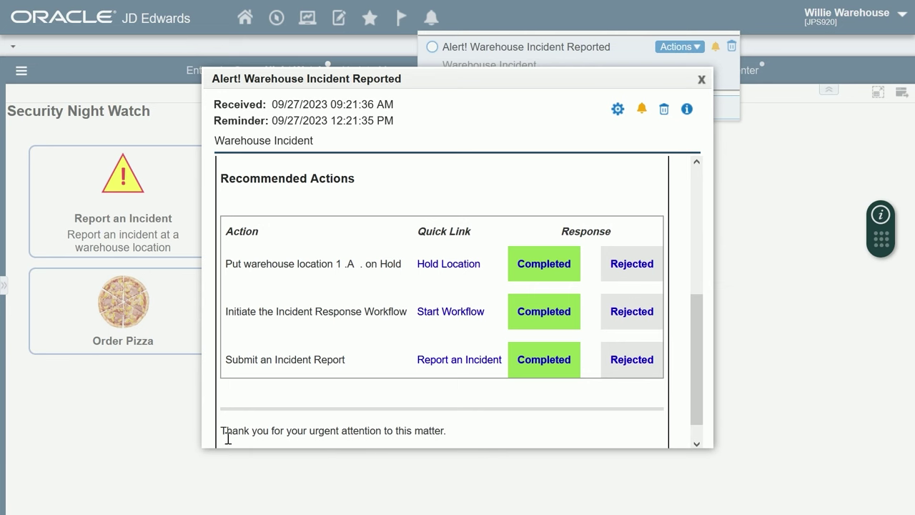
- Put warehouse location 1 .A . on hold from the recommended actions and mark that action as Completed
left_click(455, 266)
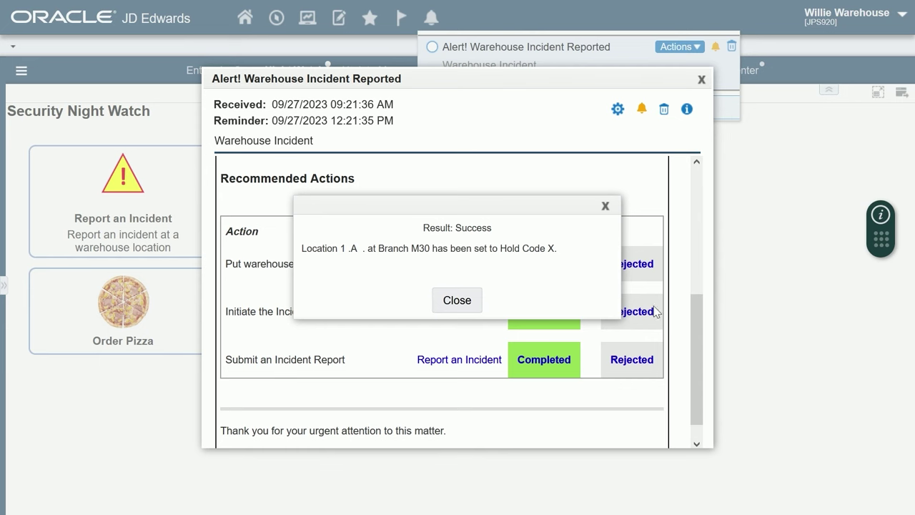
left_click(455, 301)
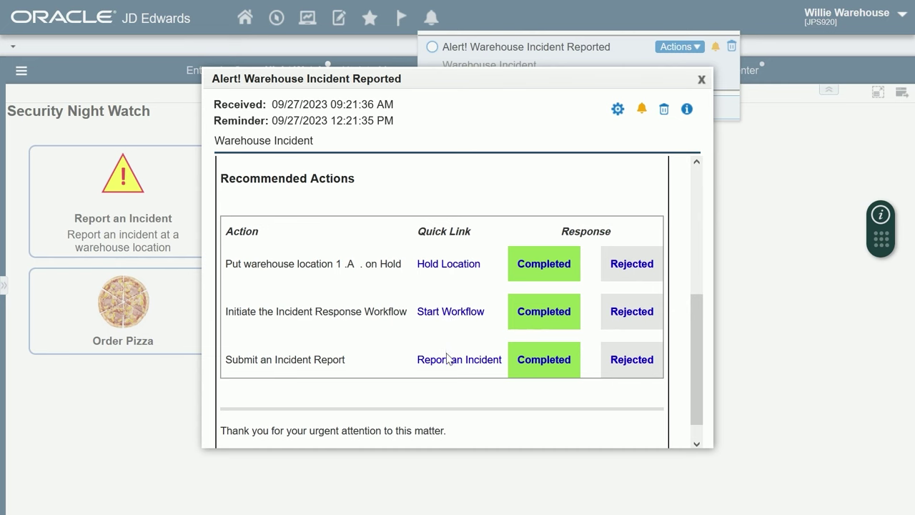
left_click(536, 269)
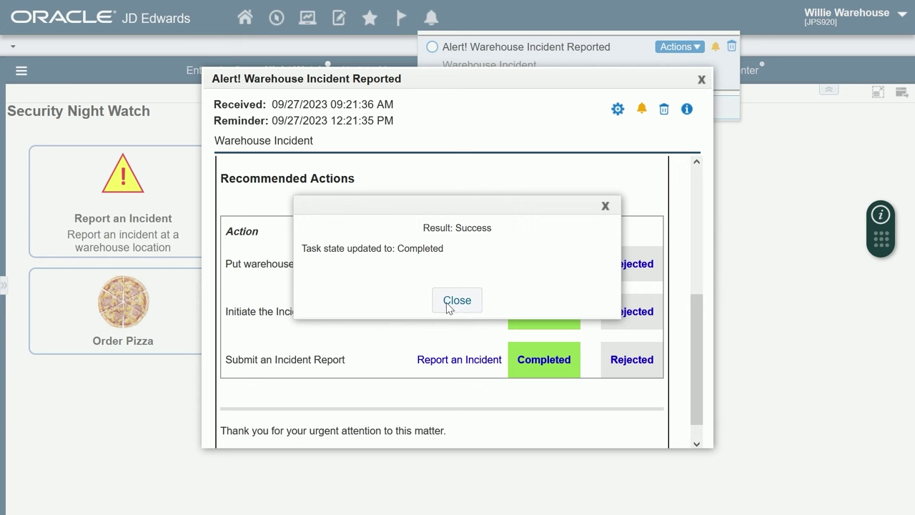
left_click(449, 305)
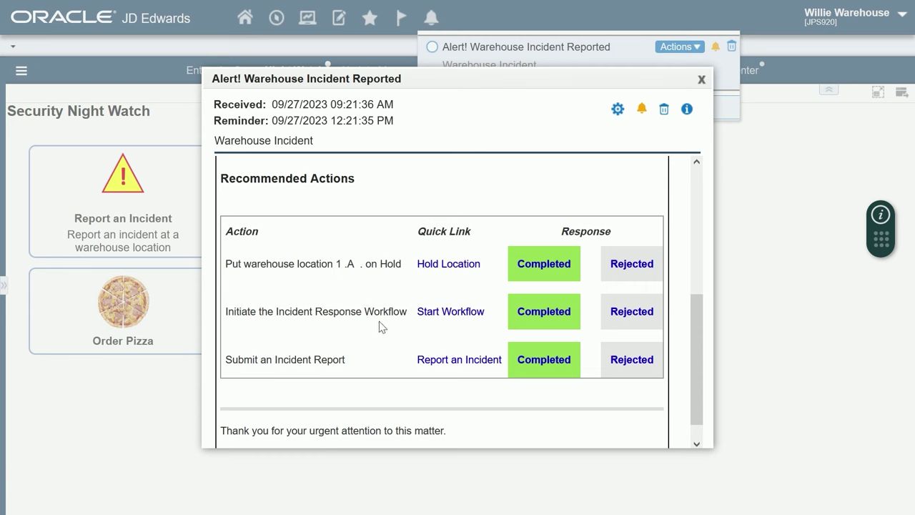
- Start the Incident Response Workflow from the recommended actions and mark that action as Completed
left_click(449, 315)
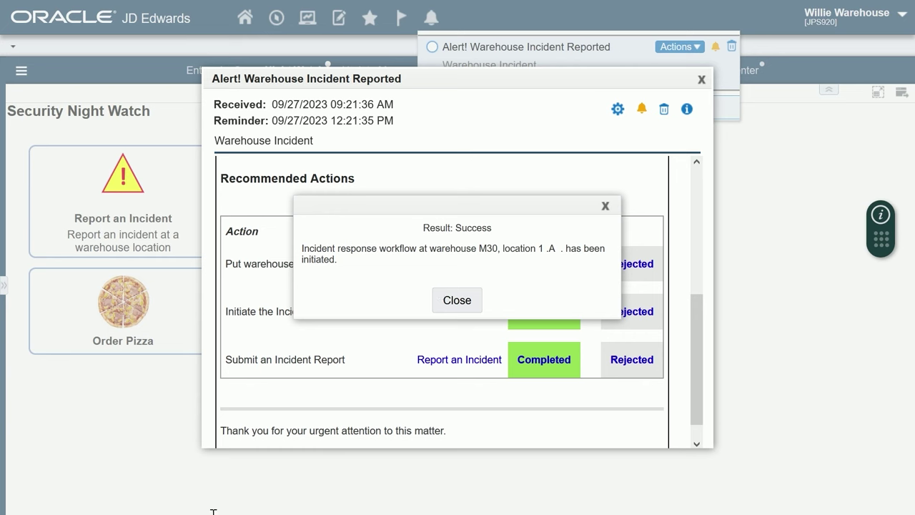
left_click(444, 297)
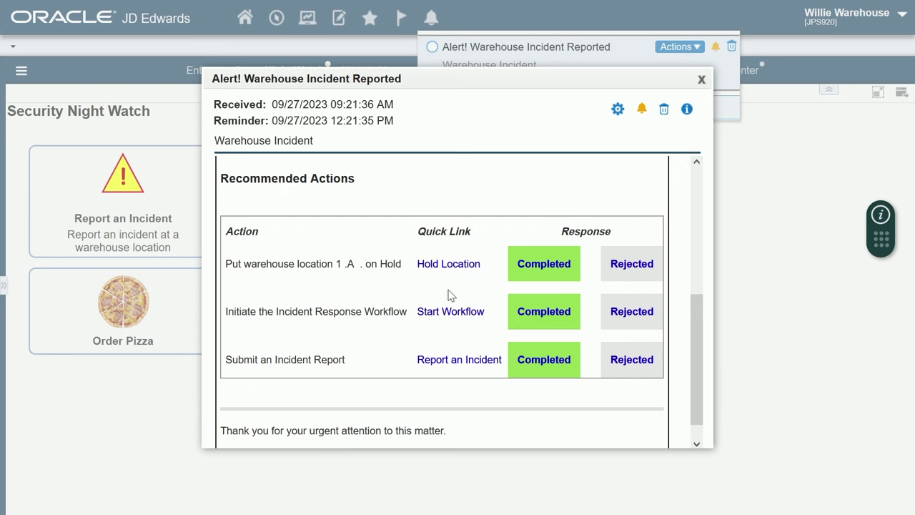
left_click(549, 317)
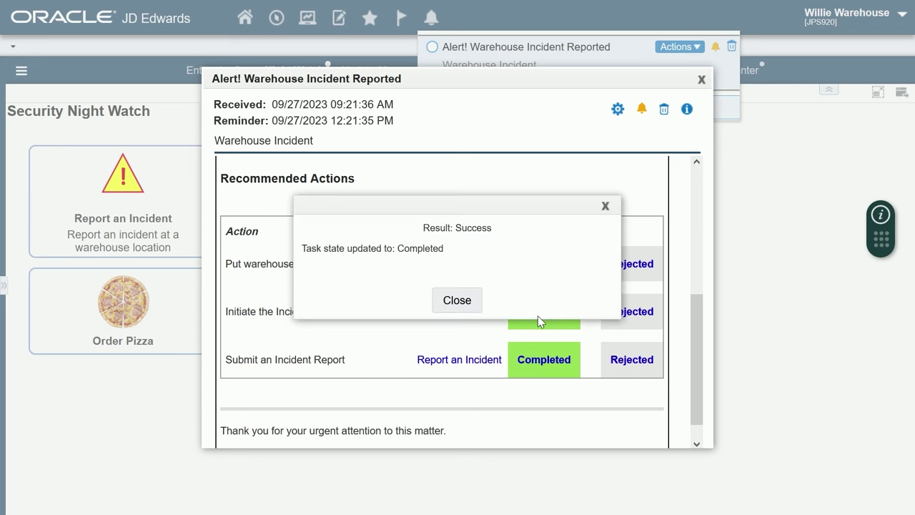
left_click(458, 301)
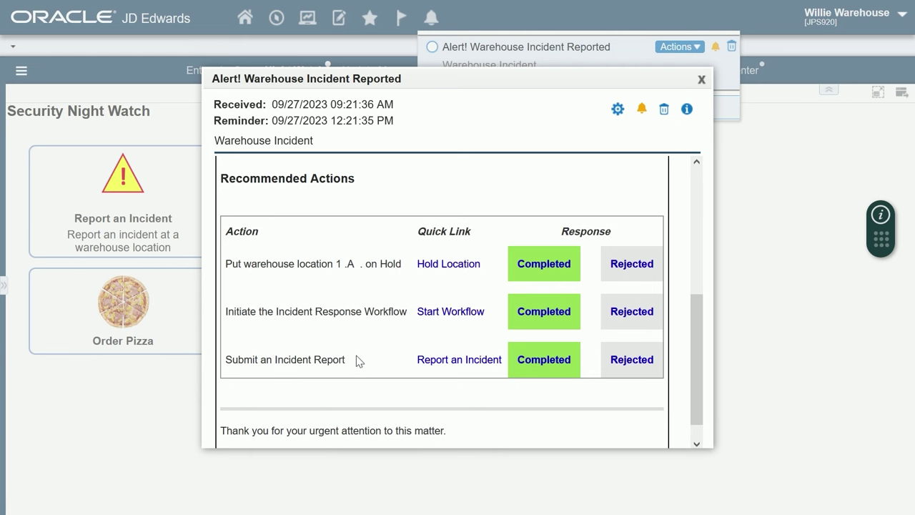
- Mark the Submit an Incident Report action as Rejected, view the reminder options and close the notification
left_click(627, 366)
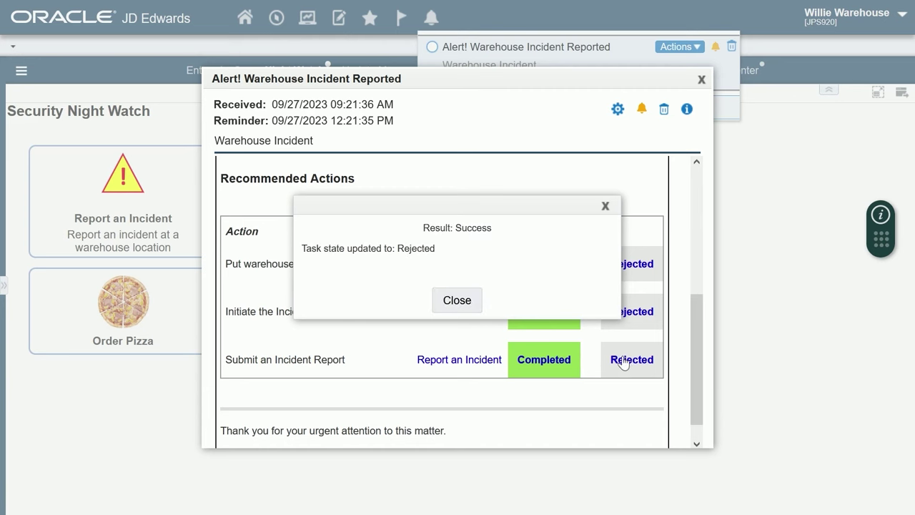
left_click(459, 301)
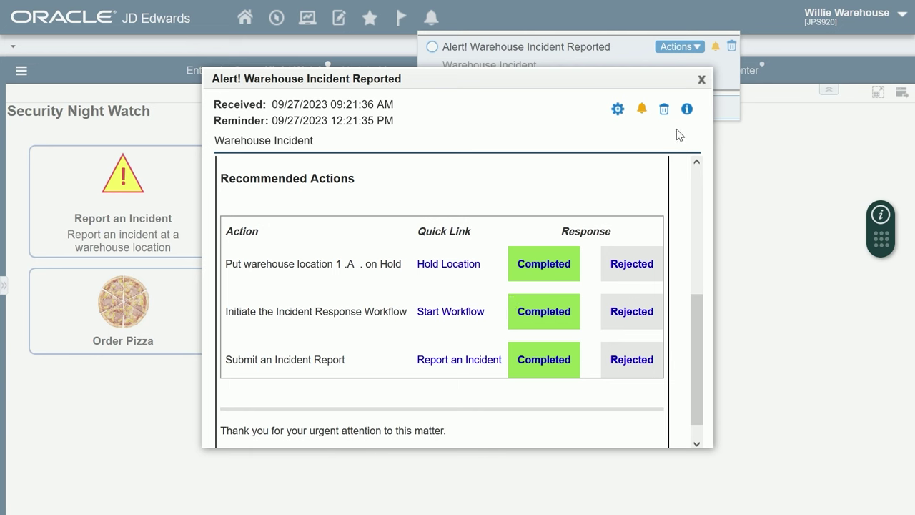
left_click(641, 112)
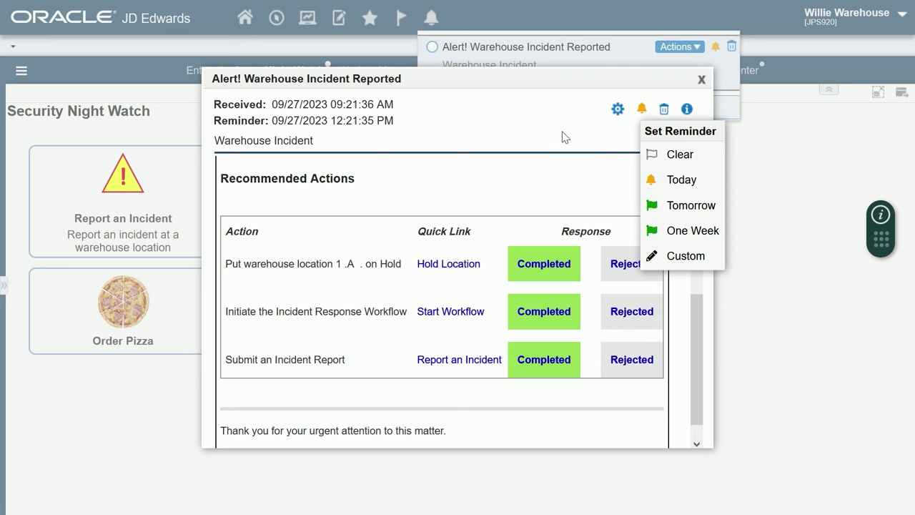
left_click(701, 80)
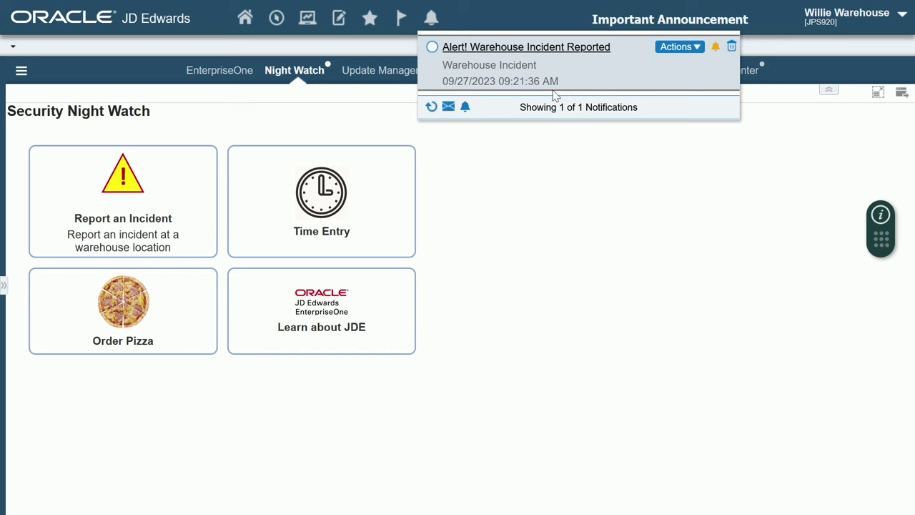
- Show the Work Center messages in the Message Center
left_click(448, 108)
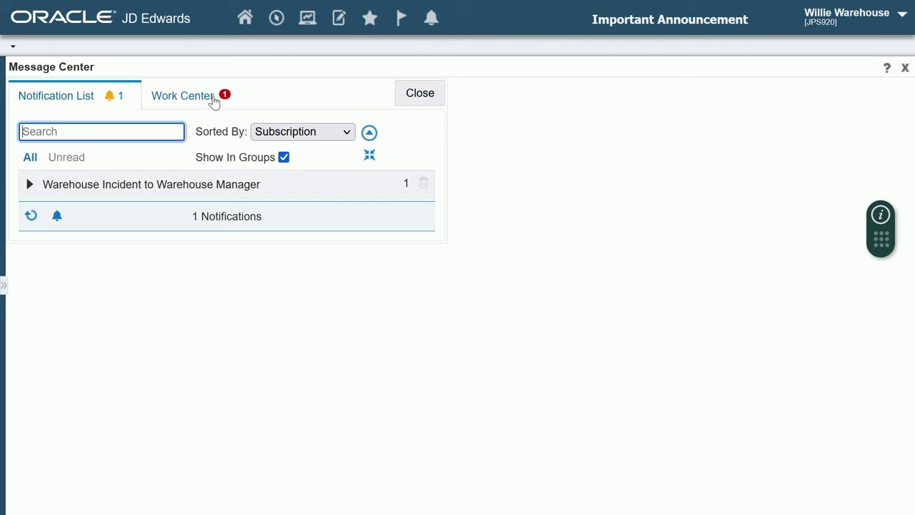
left_click(188, 98)
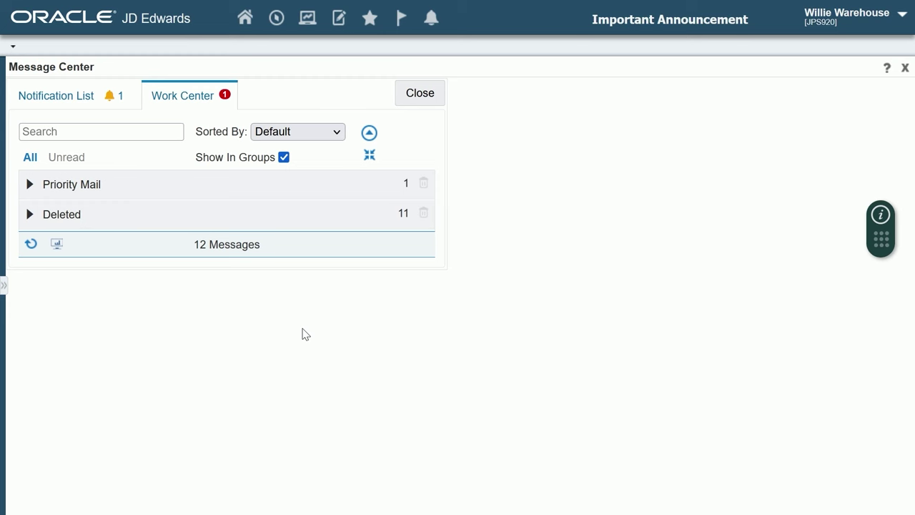
key("F11")
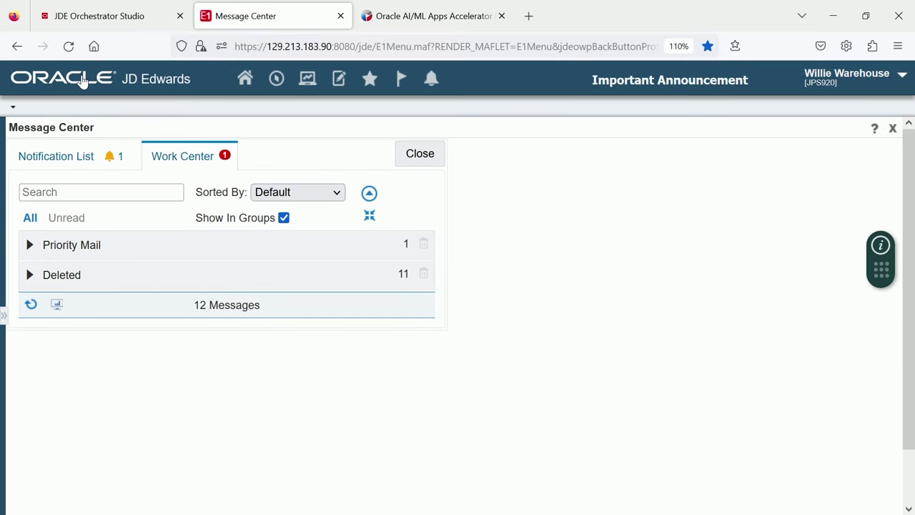
key("F11")
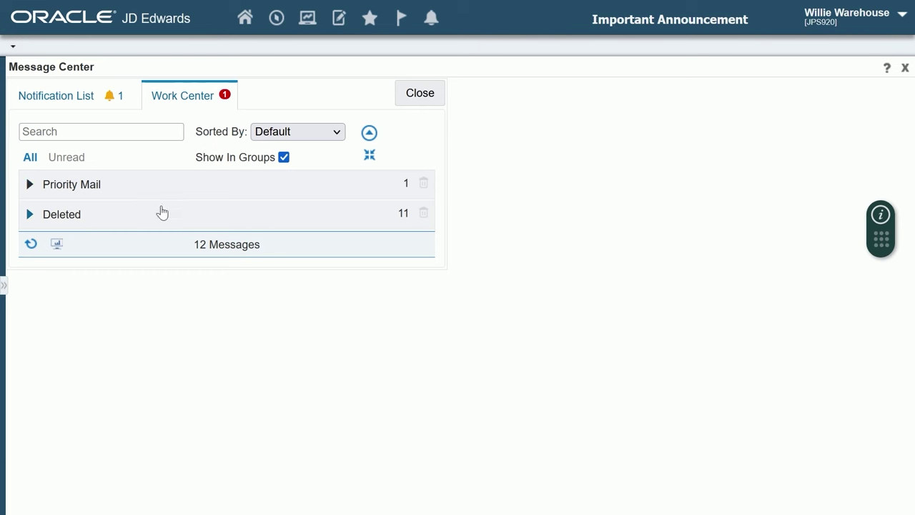
- Open the incident message for Branch M30 in Priority Mail and submit its Workflow Approval with the Accept action
left_click(72, 190)
mouse_move(140, 208)
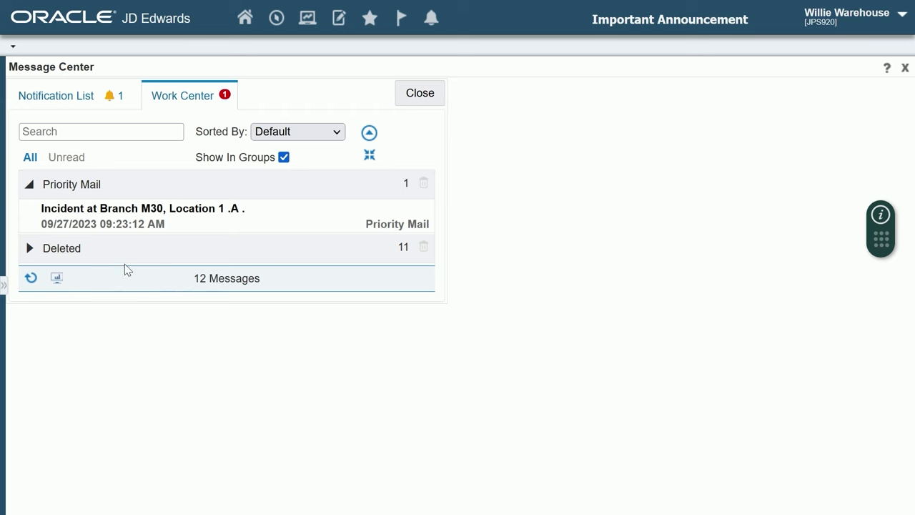
left_click(140, 212)
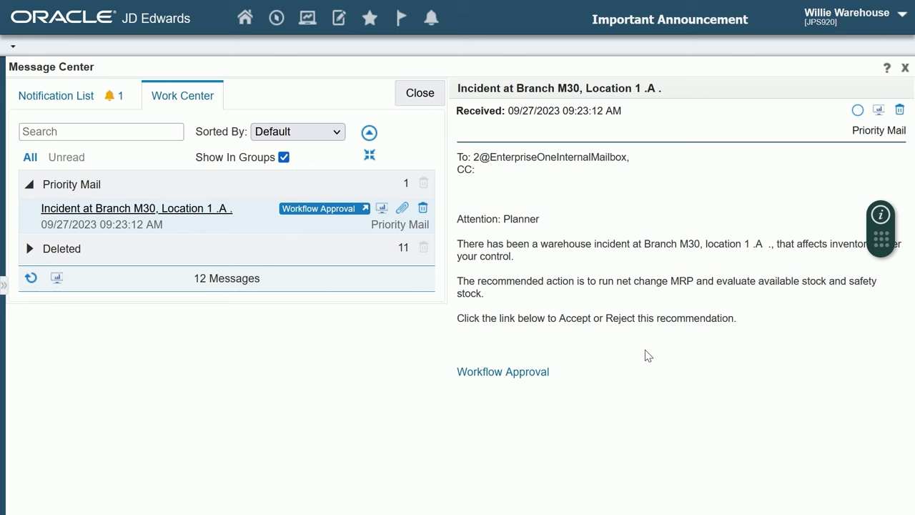
left_click(492, 373)
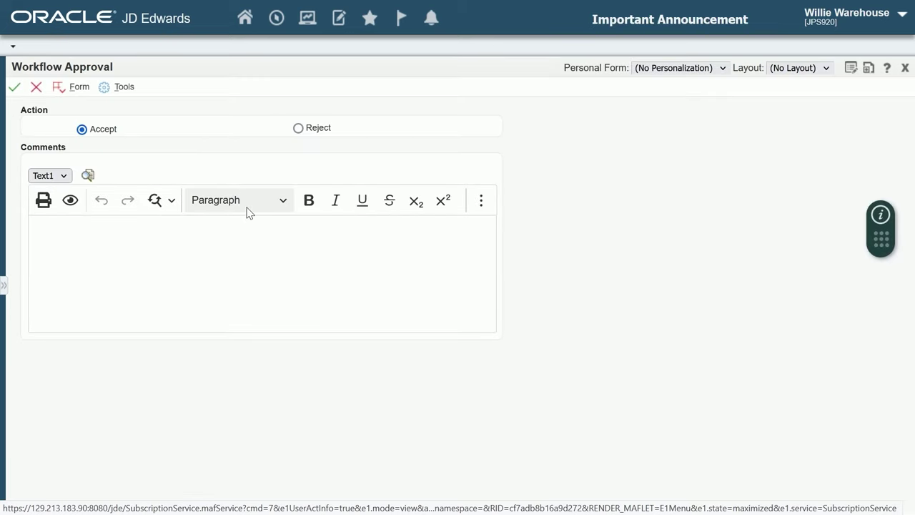
left_click(15, 92)
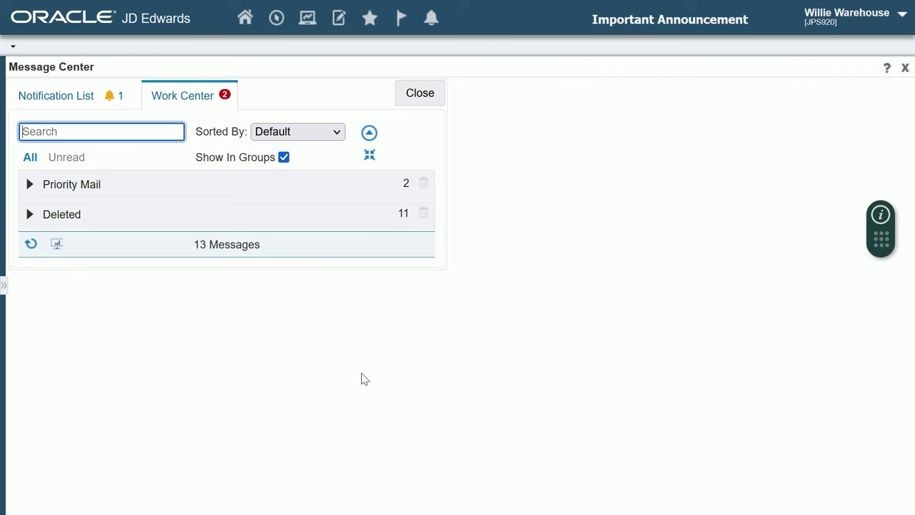
- Open the second incident message in Priority Mail, addressed to the buyer, and follow it to the Planning Summary
left_click(74, 188)
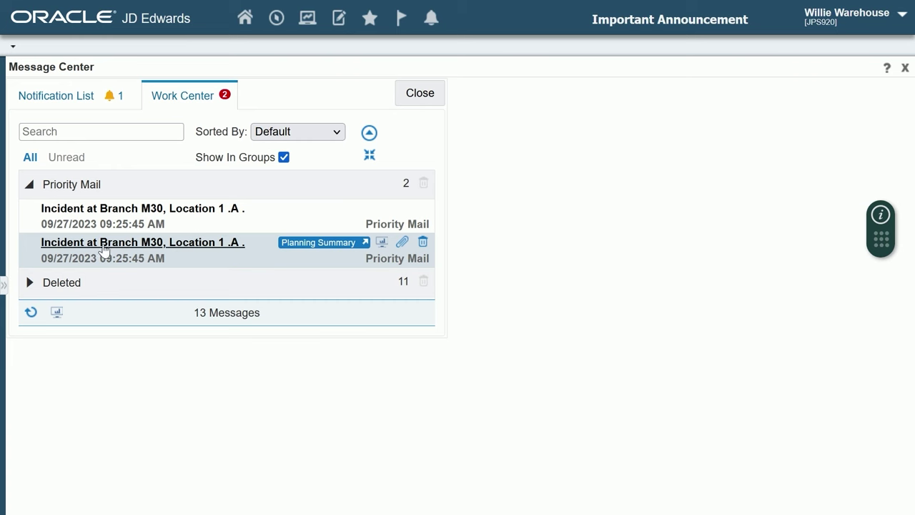
left_click_drag(186, 246, 391, 262)
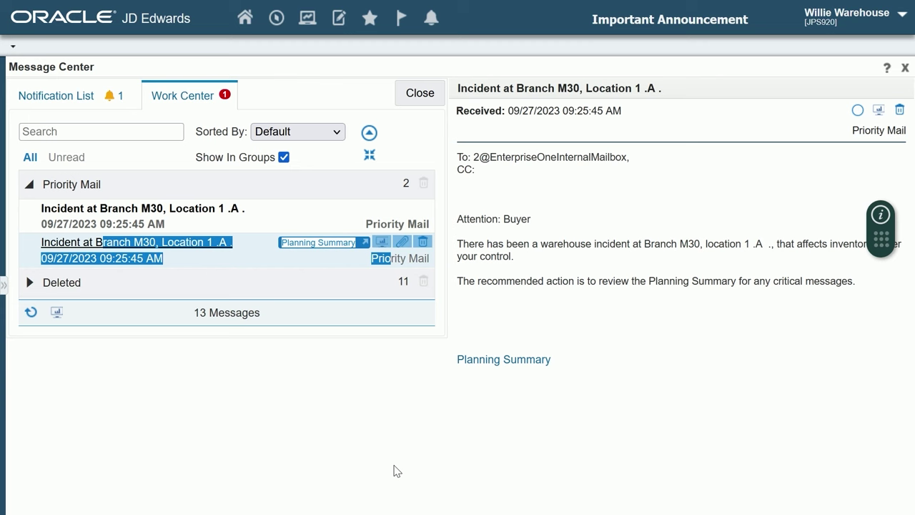
left_click(528, 364)
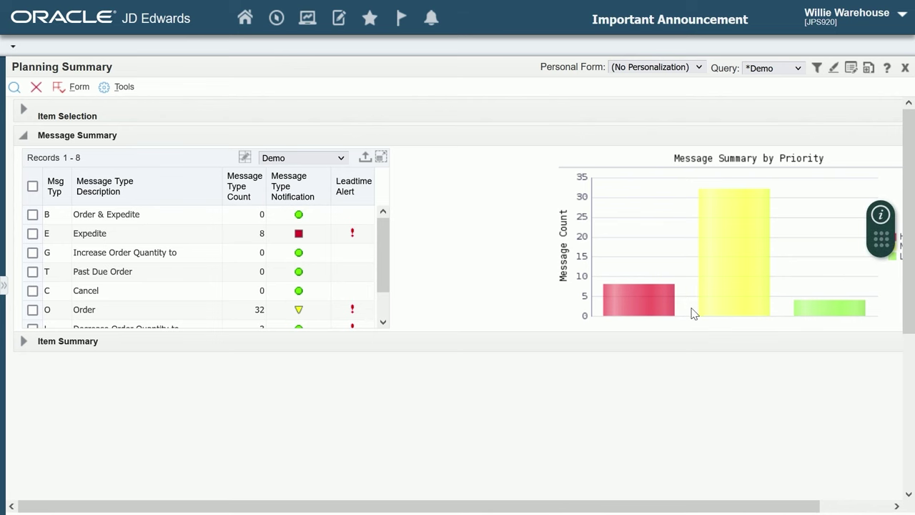
- Display the items with Expedite messages from the Message Summary by Priority chart, review them and close the Planning Summary
left_click(642, 300)
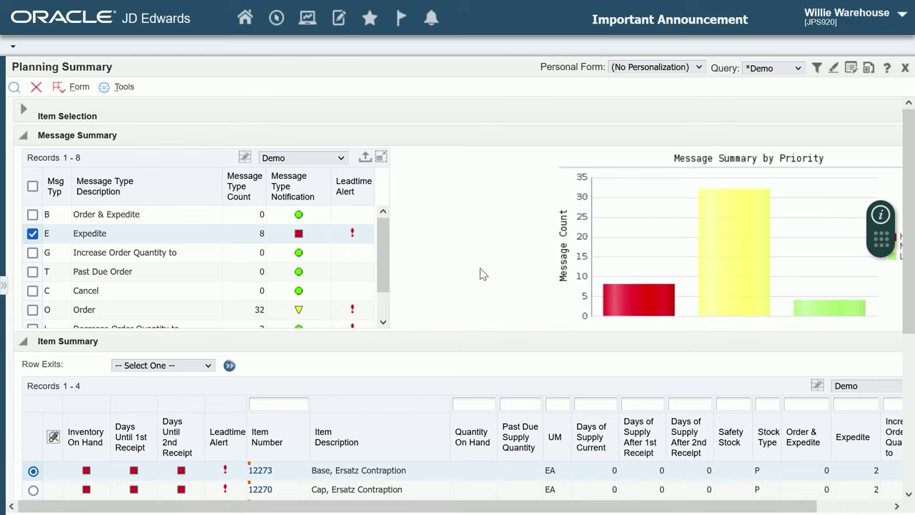
scroll(484, 270, "down", 1)
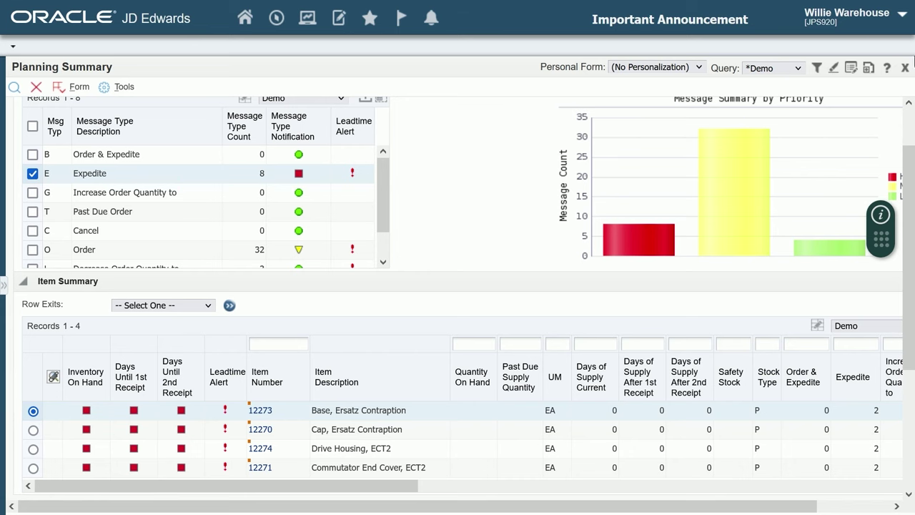
left_click(904, 70)
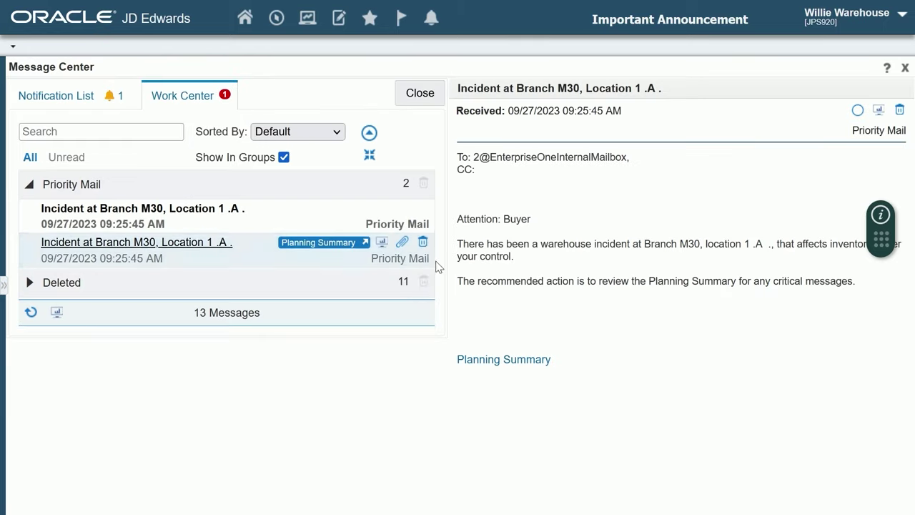
- Read the incident message addressed to the Director of Purchasing and close the Message Center
left_click(177, 217)
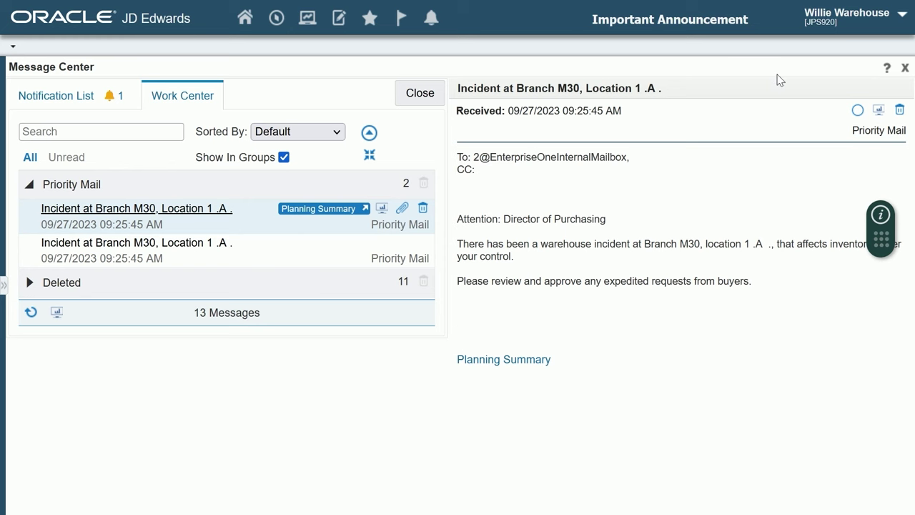
left_click(904, 71)
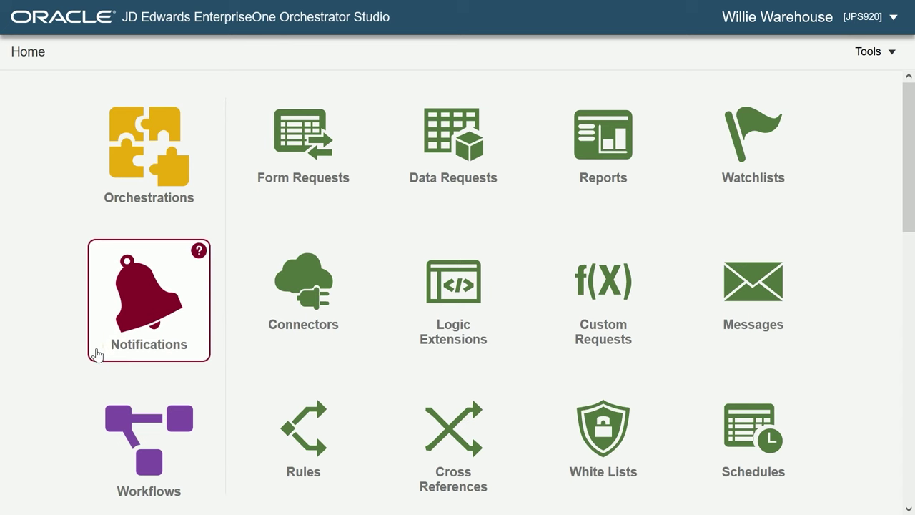
- Open the Warehouse Incident to Warehouse Manager notification in Orchestrator Studio and review its message body through the Recommended Actions table
left_click(148, 305)
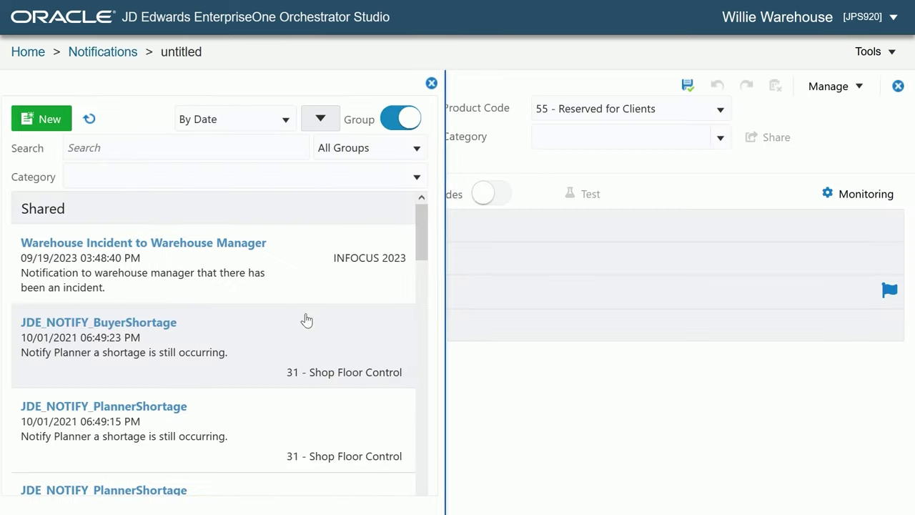
left_click(279, 267)
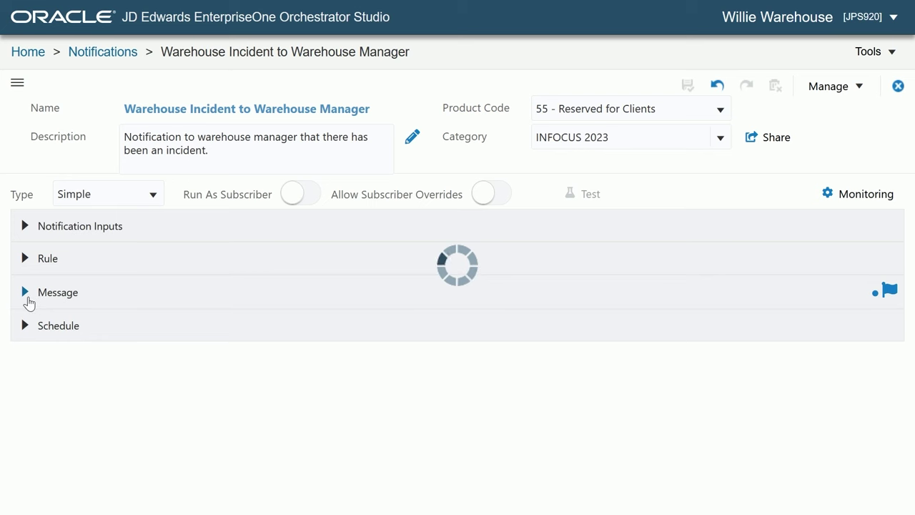
left_click(28, 296)
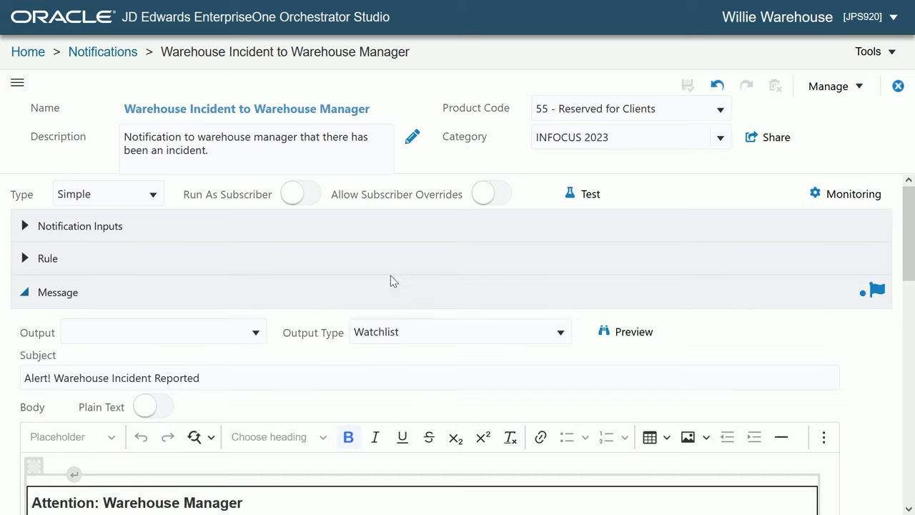
scroll(560, 319, "down", 5)
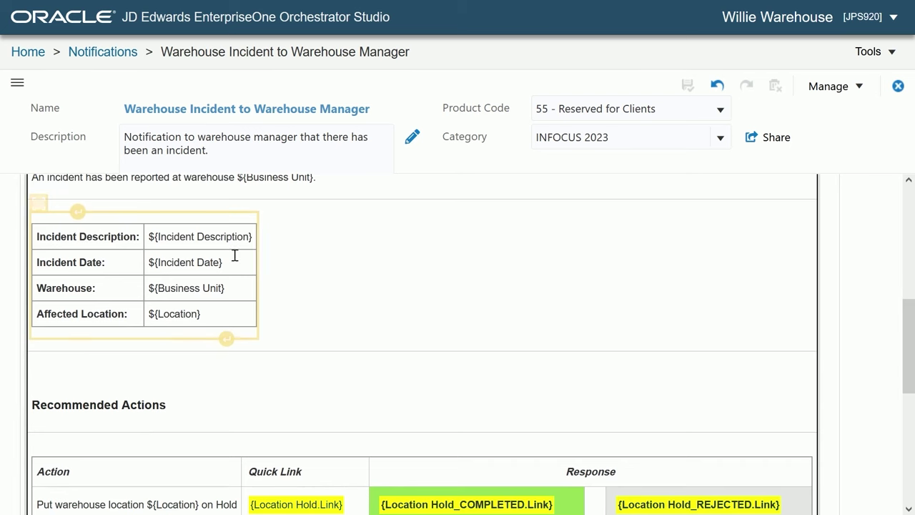
scroll(403, 264, "down", 4)
scroll(449, 270, "up", 1)
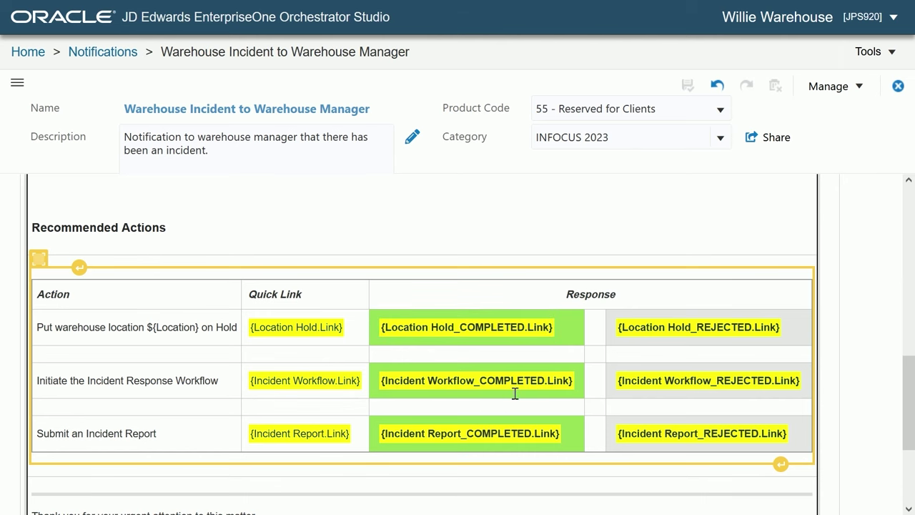
scroll(462, 341, "down", 3)
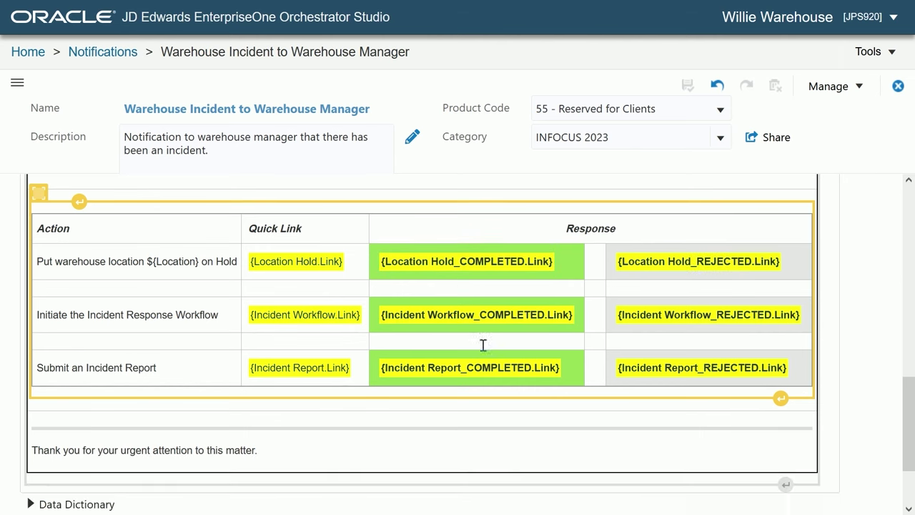
- Expand the message's Actions and its Other Links to show the Hold Location link definition
left_click(30, 429)
scroll(143, 429, "down", 1)
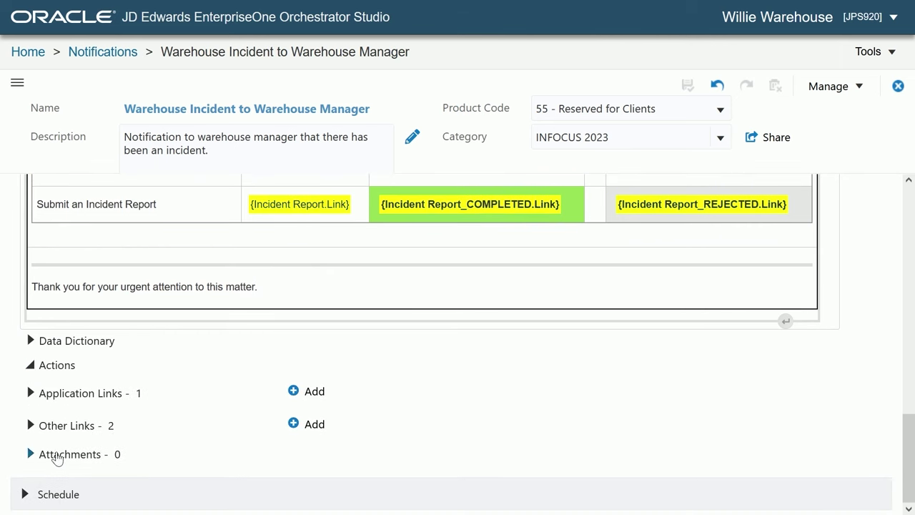
left_click(30, 425)
scroll(500, 379, "down", 3)
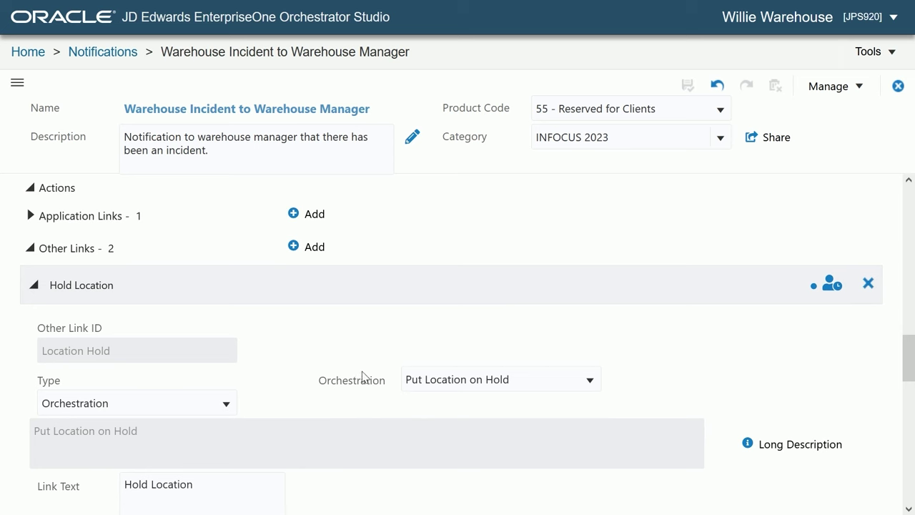
- Review the Task Tracking settings of the Hold Location link, including due date and tracking link options, and close them
left_click(826, 295)
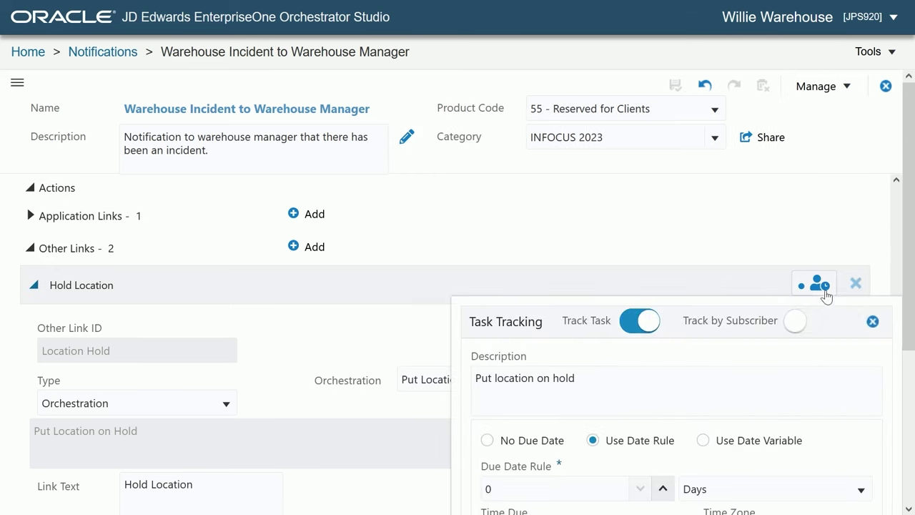
scroll(793, 324, "down", 1)
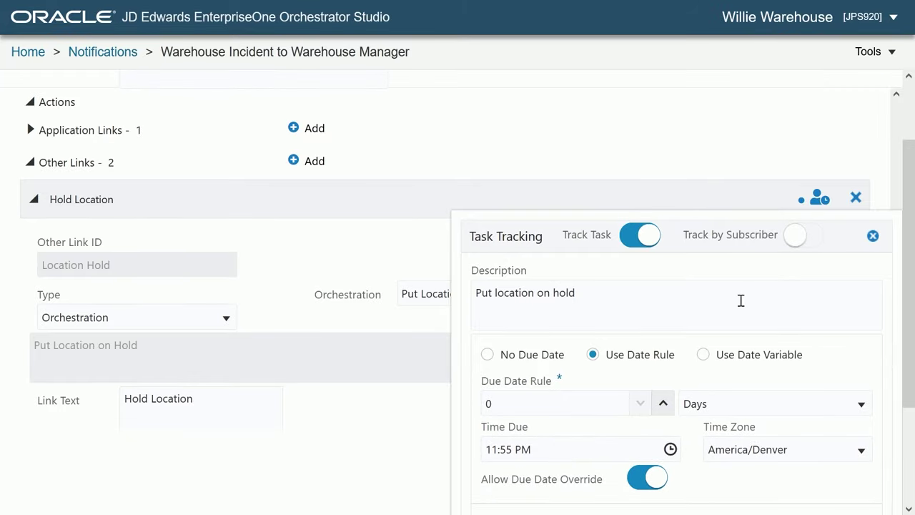
scroll(741, 298, "down", 1)
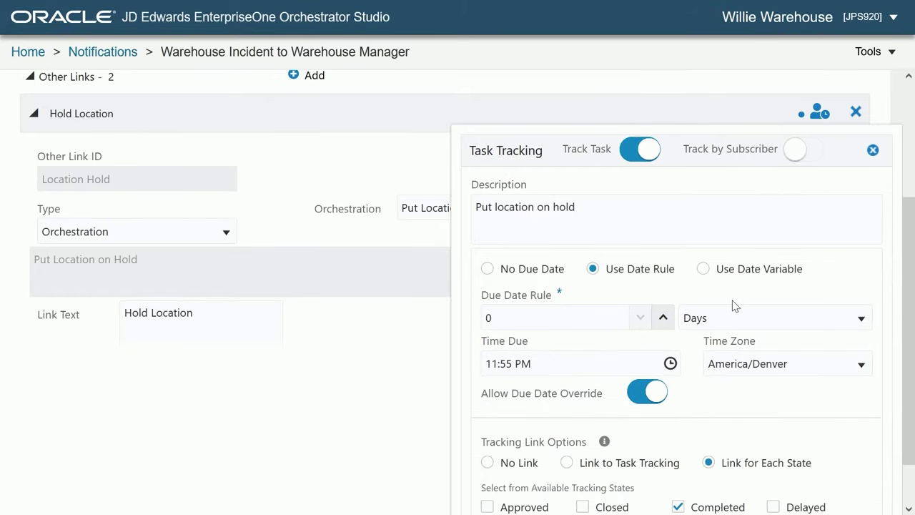
scroll(735, 306, "up", 2)
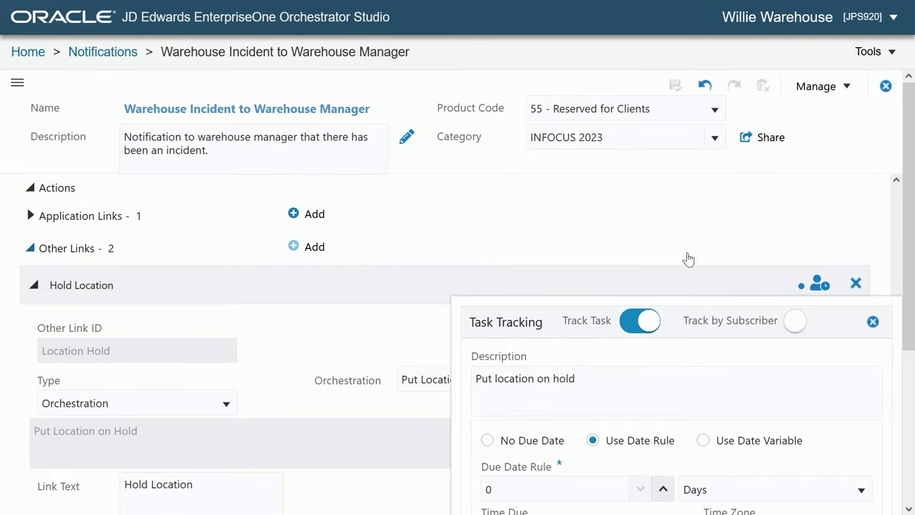
left_click(873, 322)
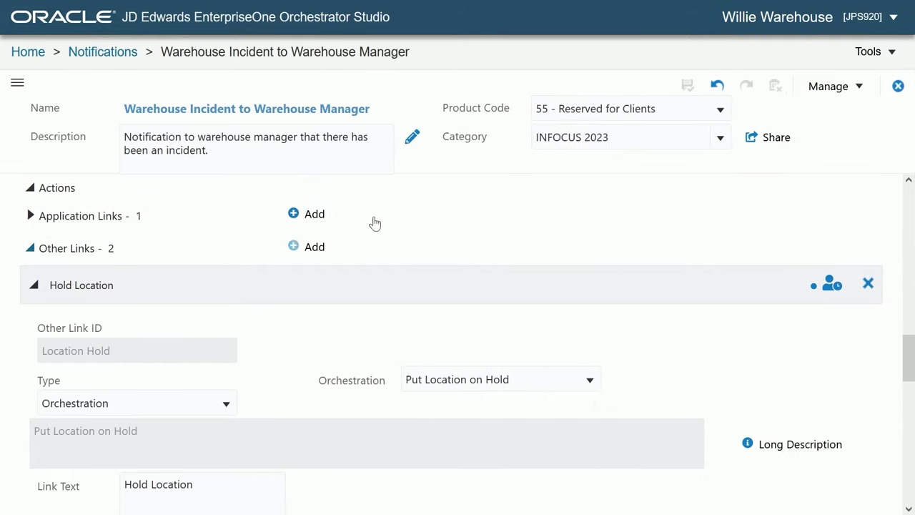
- Search the workflows for "wh" and open the WHINCIDENT workflow diagram, discarding the untitled workflow
left_click(35, 54)
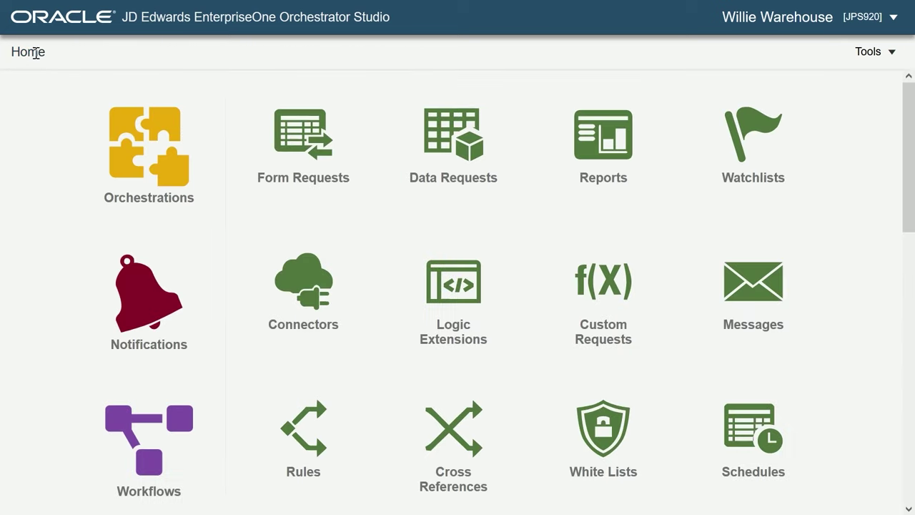
left_click(148, 428)
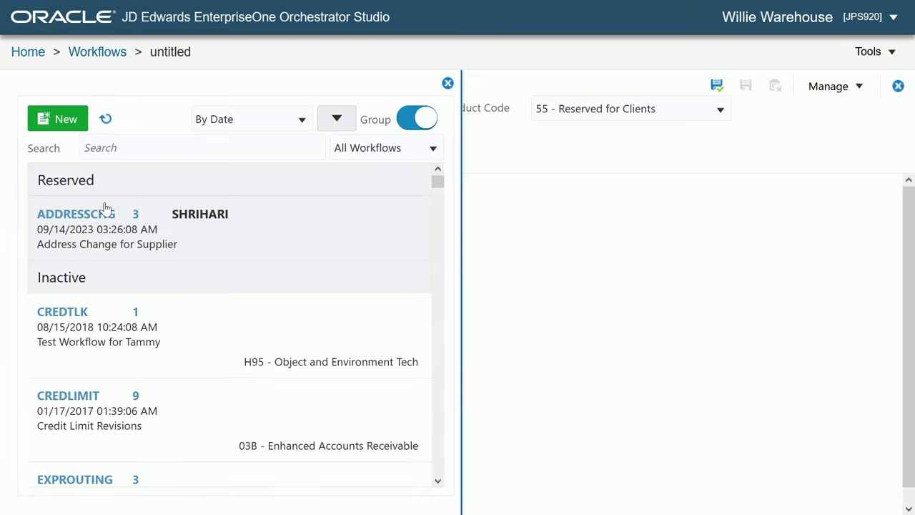
left_click(107, 147)
type("wh")
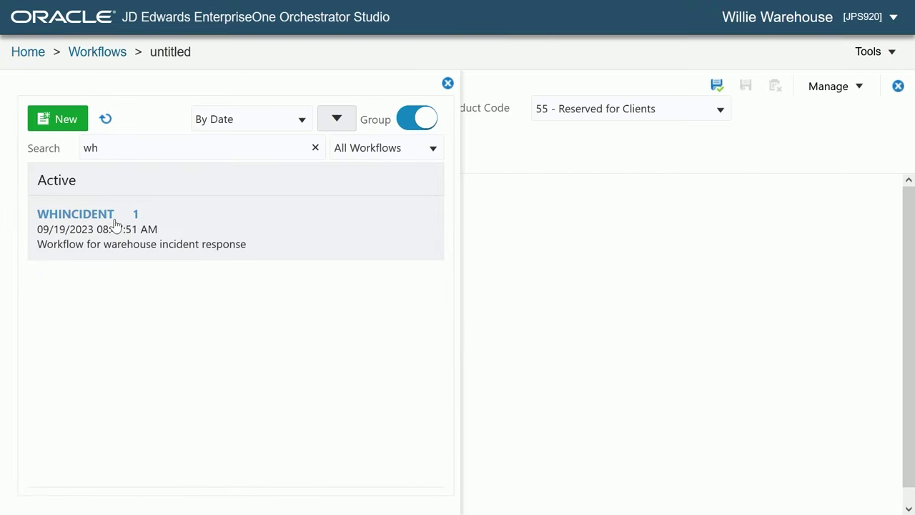
left_click(145, 242)
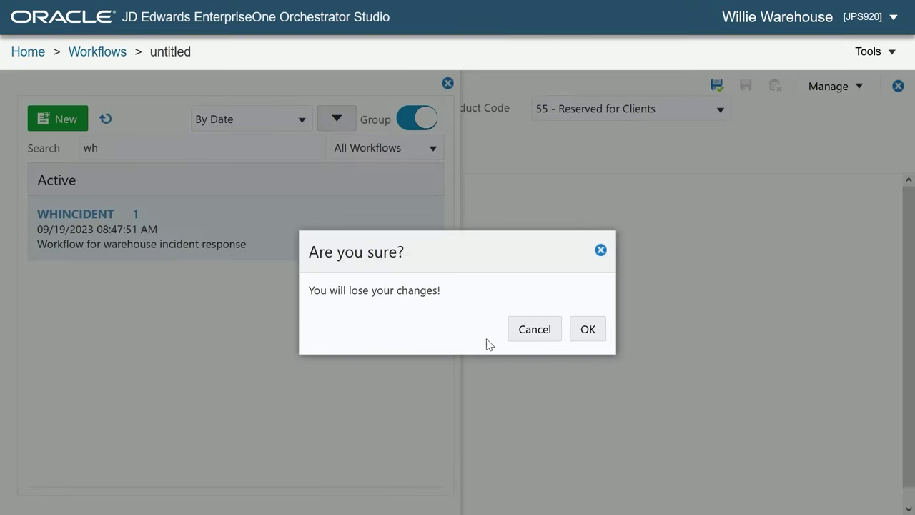
left_click(590, 330)
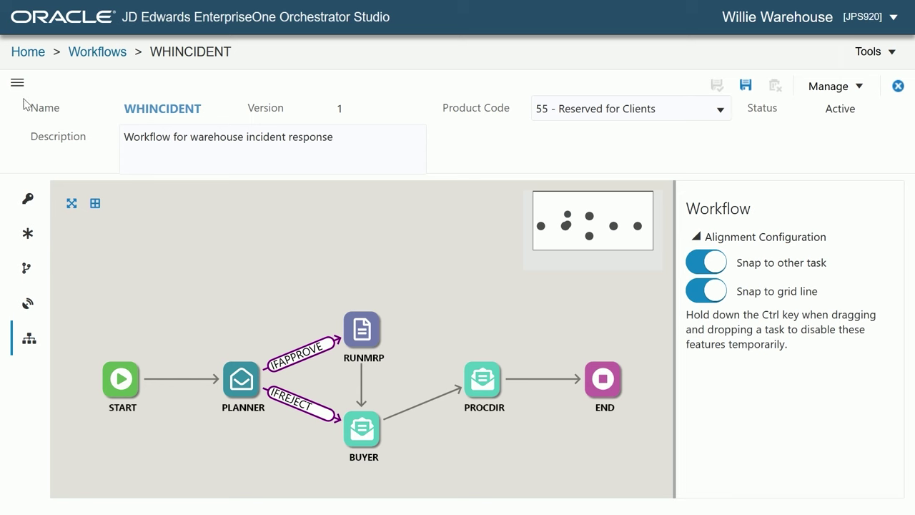
- Open the List Buyers and Planners for a Location orchestration, run it with Branch M30 and Location 1 .A ., and close the run window
left_click(27, 52)
left_click(129, 152)
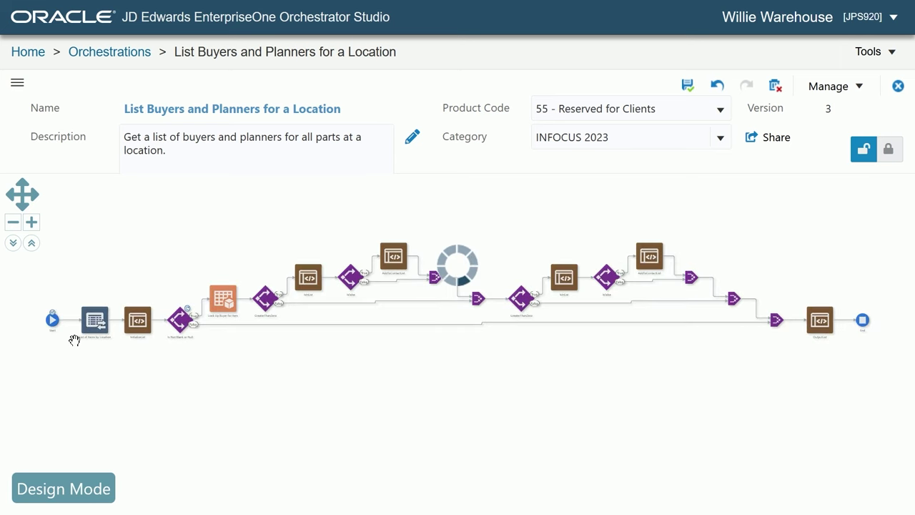
left_click(52, 322)
left_click(39, 308)
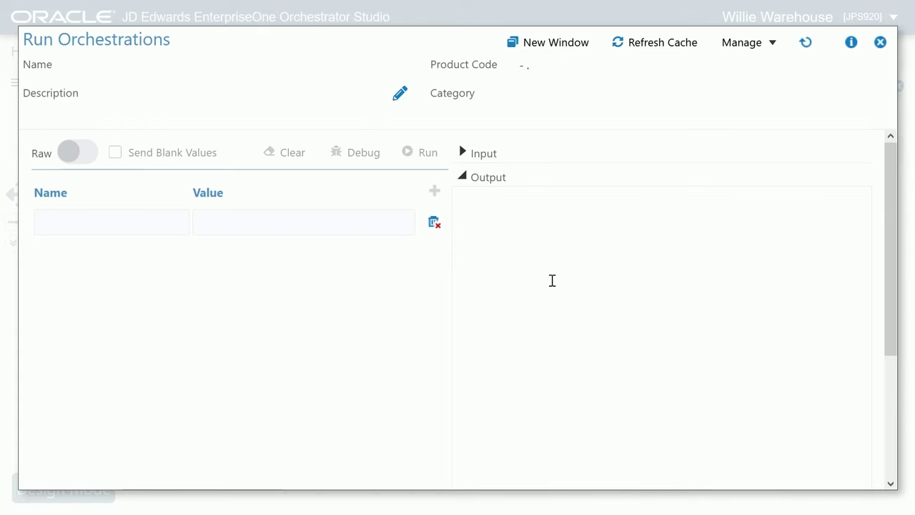
left_click(415, 153)
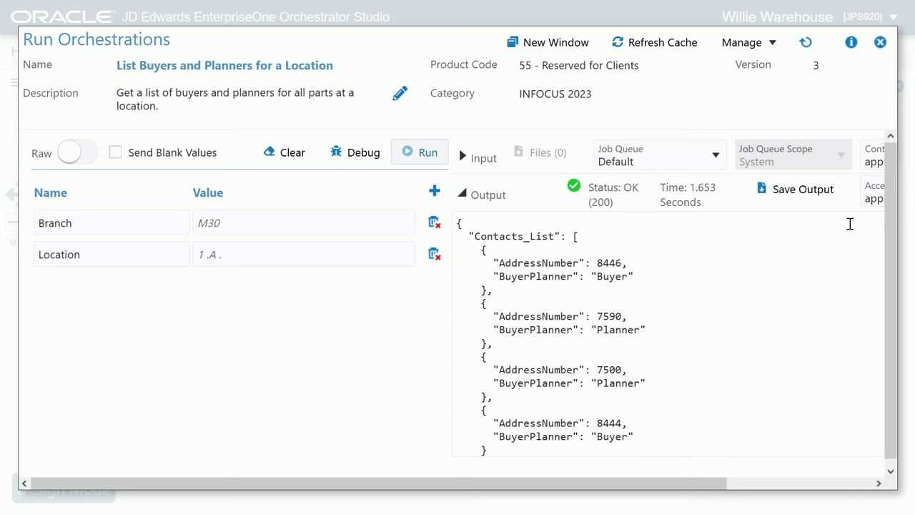
left_click(880, 43)
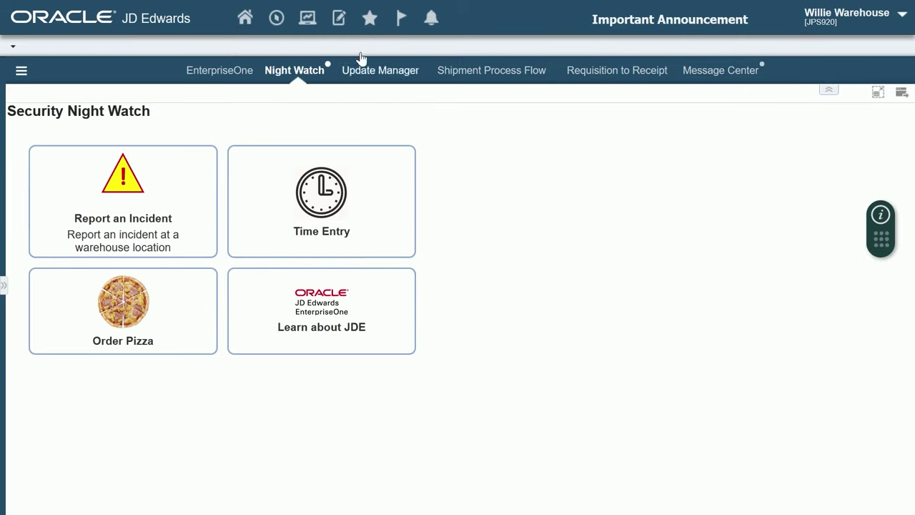
- Switch to JD Edwards EnterpriseOne, open Task Tracking from the favorites and turn off the Open Tasks filter
left_click(368, 22)
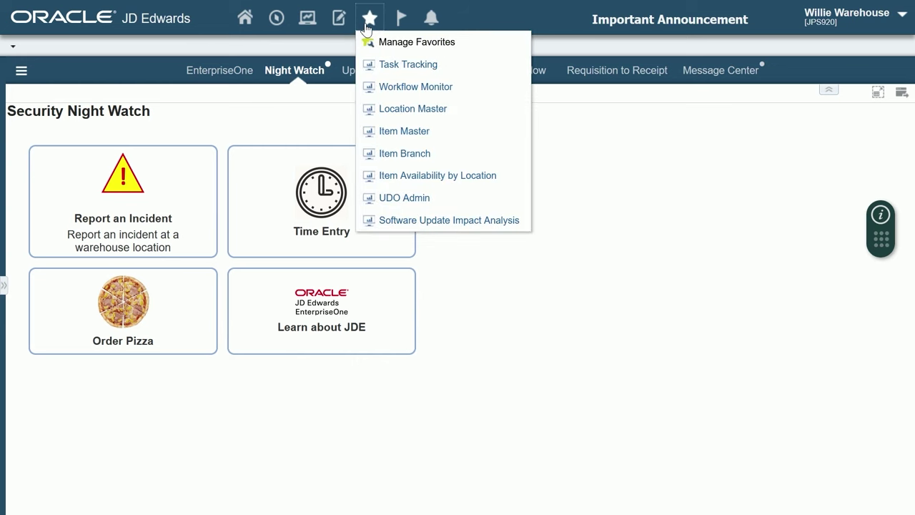
left_click(389, 66)
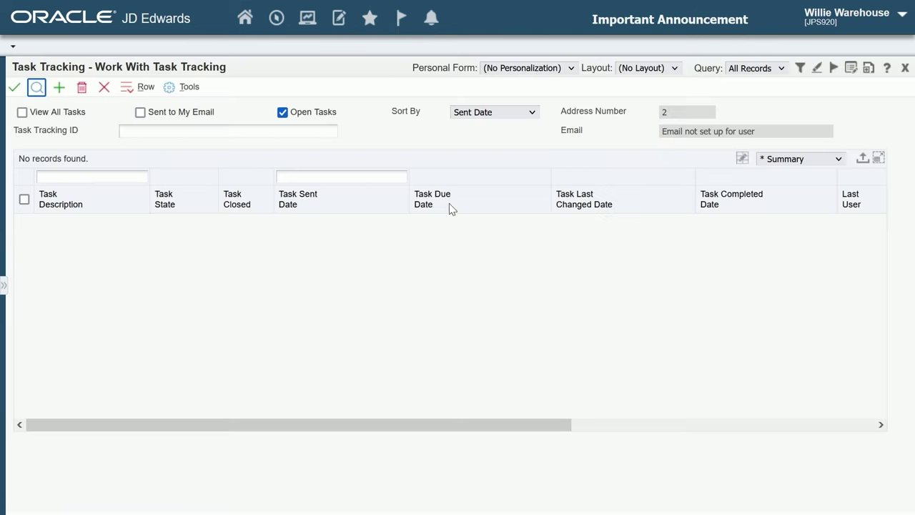
left_click(283, 113)
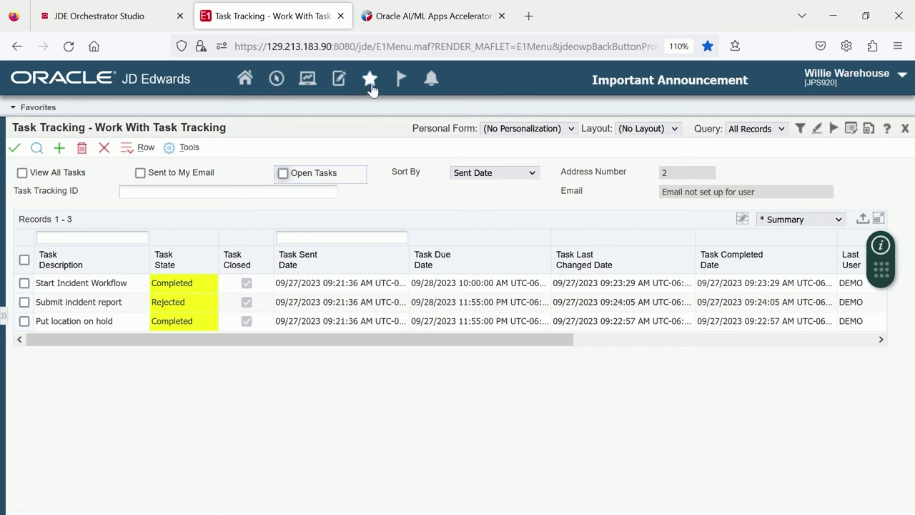
- Open the Workflow Monitor, examine the timeline and task list of the most recent WHINCIDENT instance, and show the workflow's metrics
left_click(370, 18)
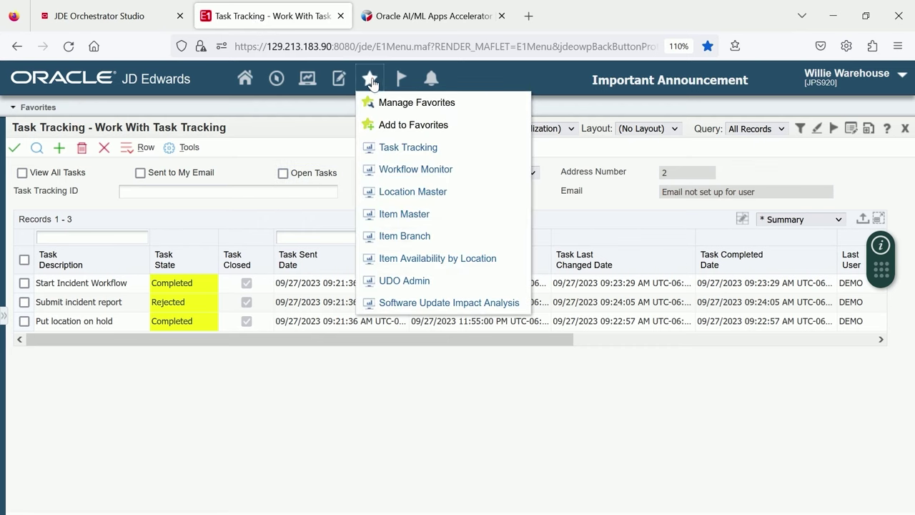
left_click(417, 113)
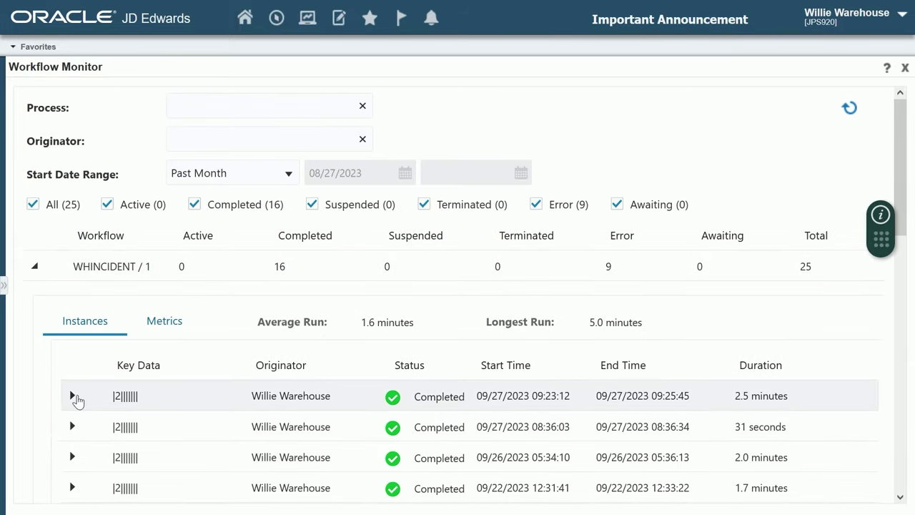
left_click(73, 395)
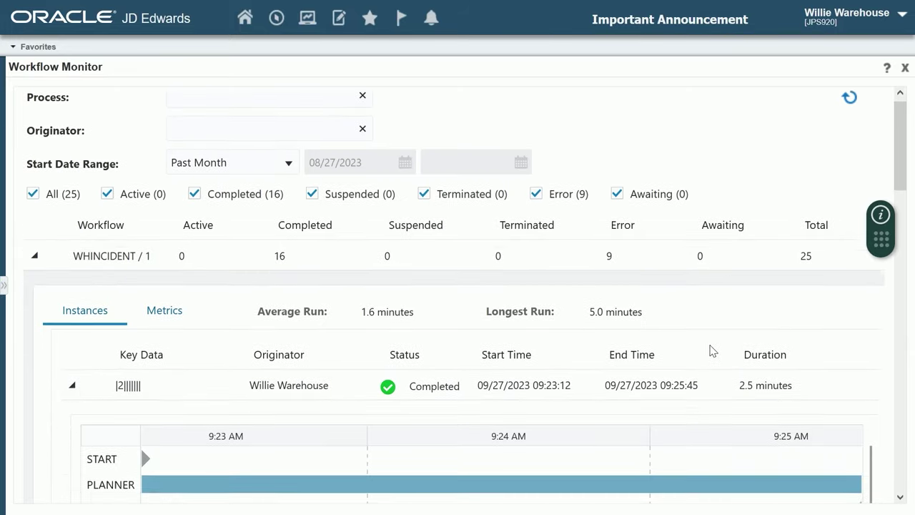
scroll(710, 351, "down", 3)
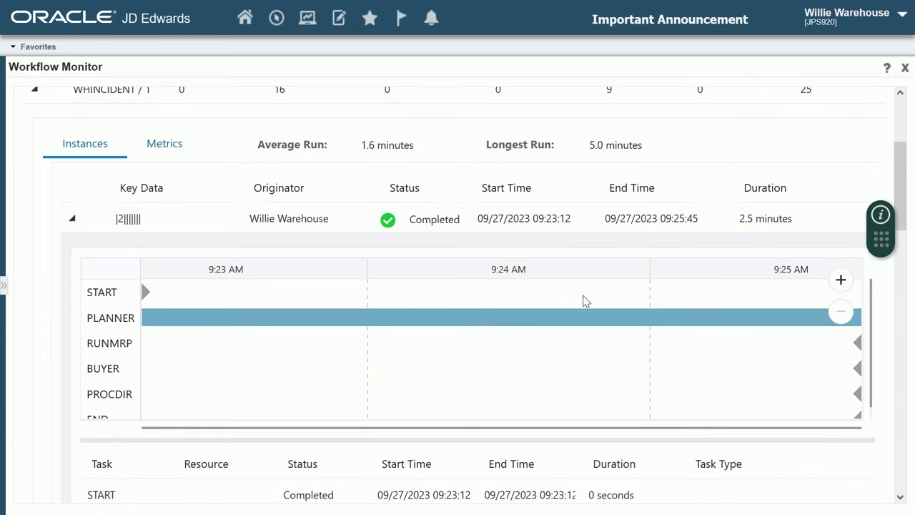
scroll(614, 306, "down", 1)
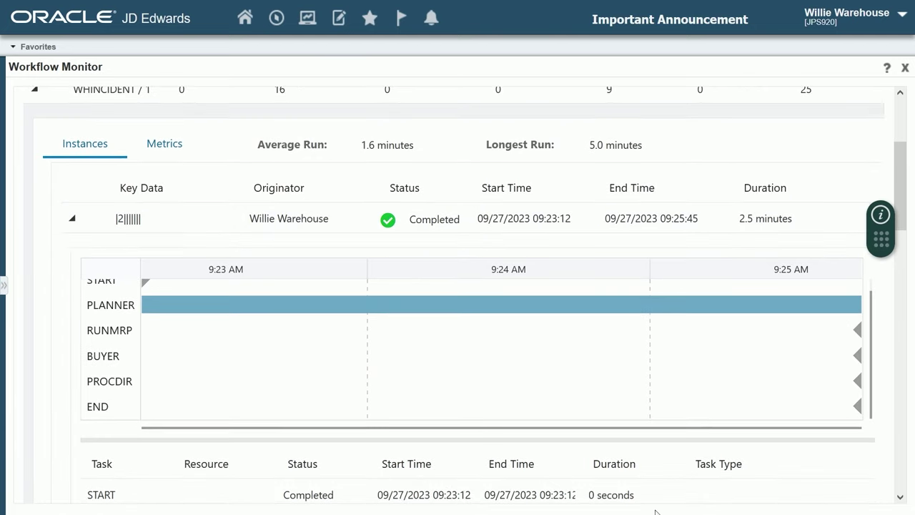
scroll(763, 463, "down", 2)
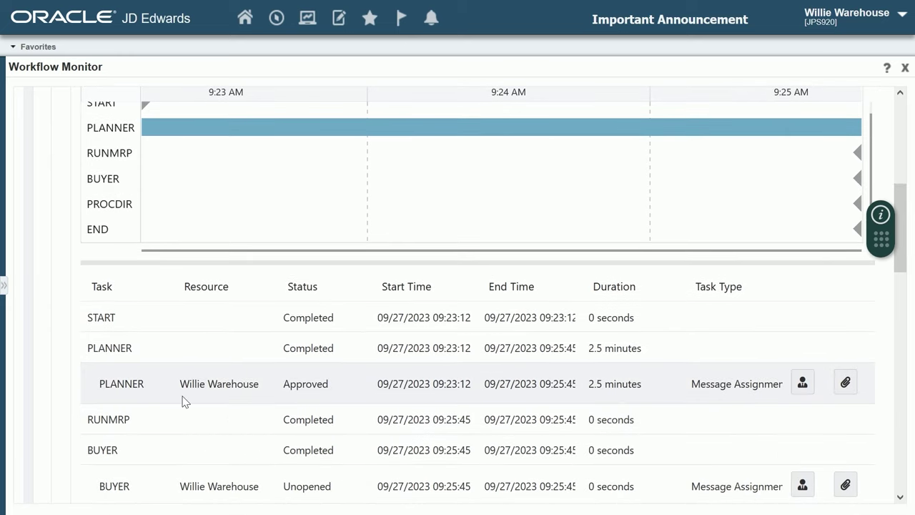
scroll(658, 379, "up", 3)
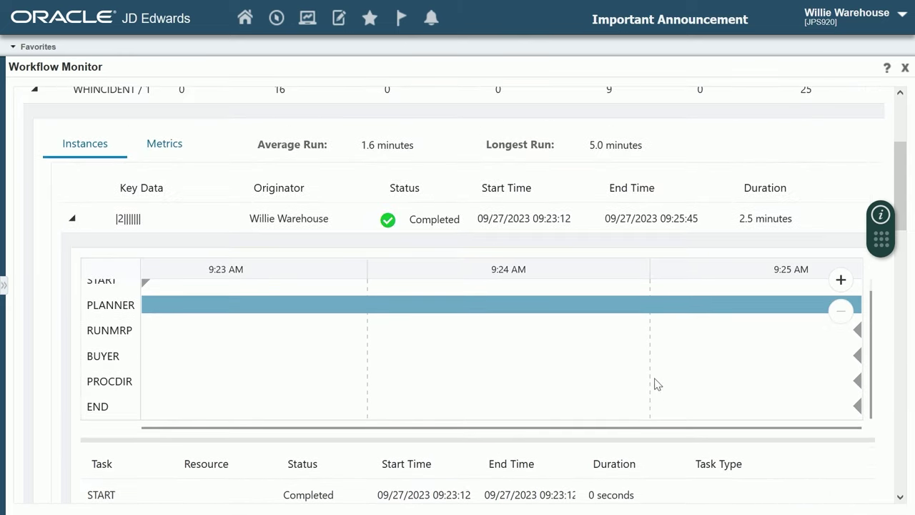
left_click(164, 145)
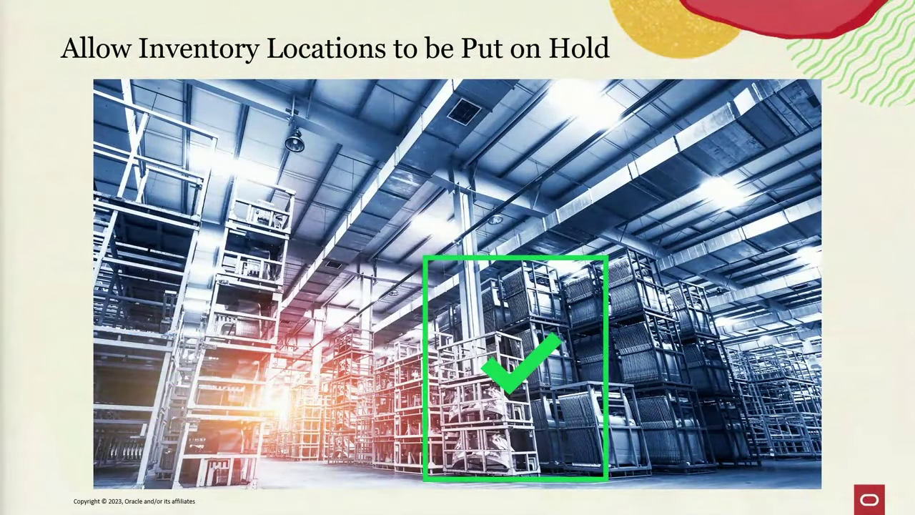
key("Right")
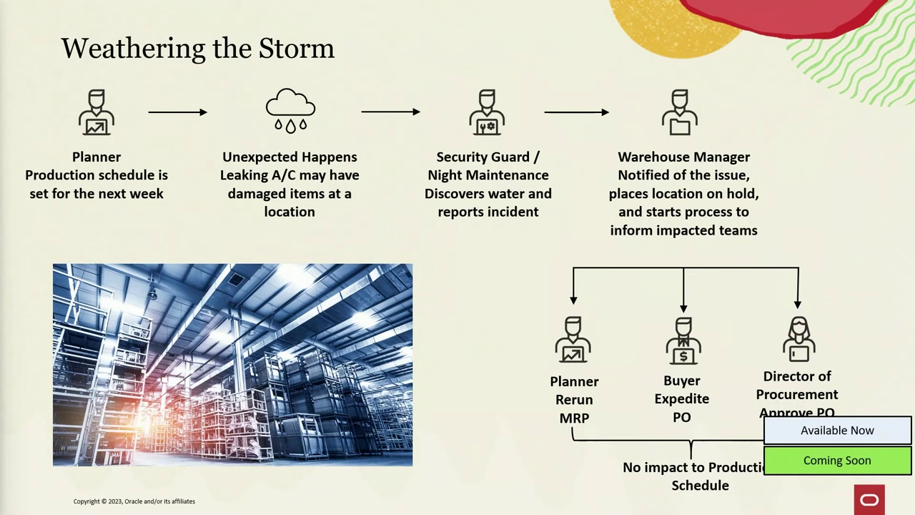
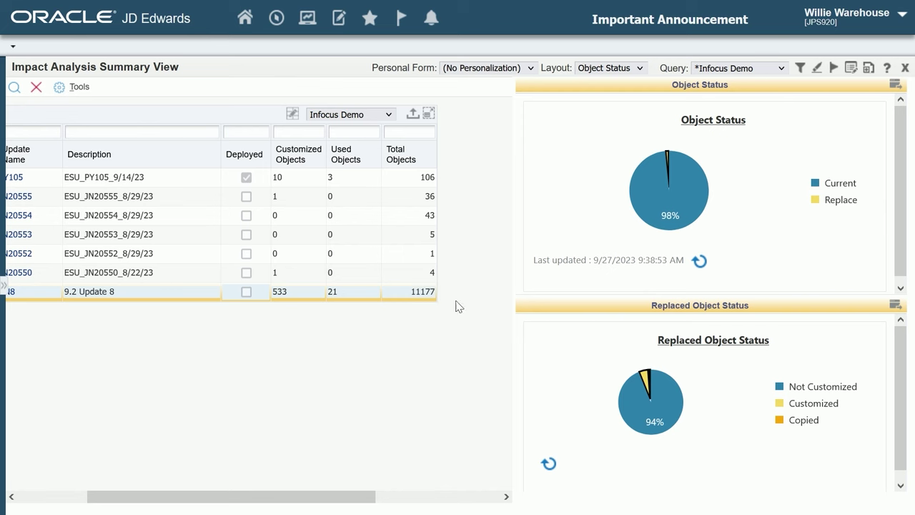
- Open the replaced object details for update UN8, stopping the record search early, and collapse the update list above the object view
mouse_move(679, 199)
mouse_move(654, 426)
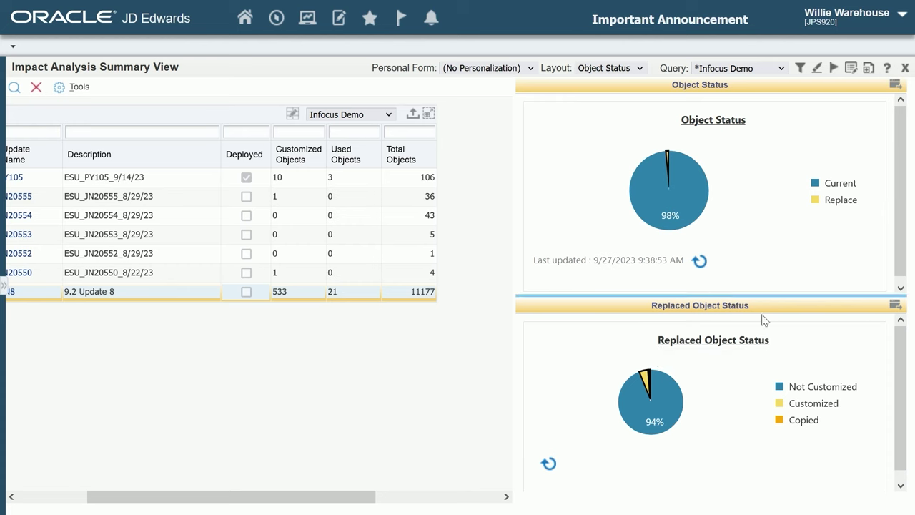
left_click(723, 339)
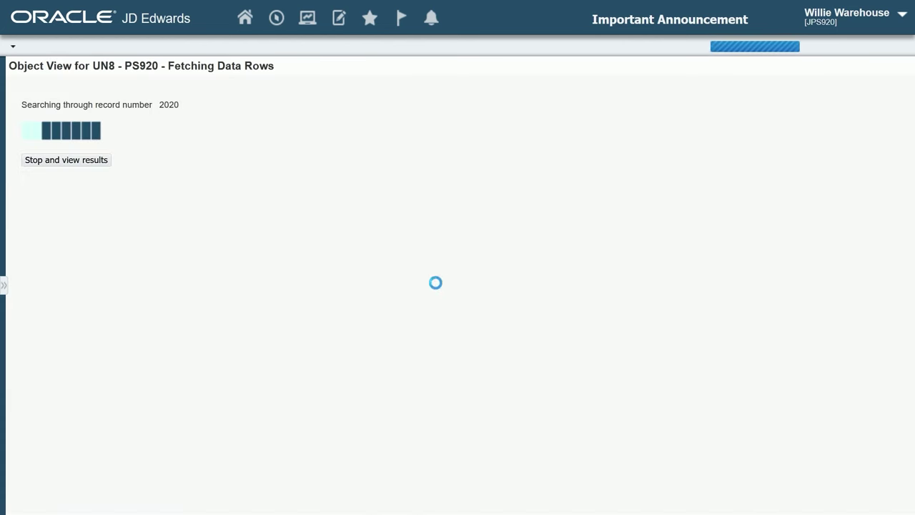
left_click(74, 164)
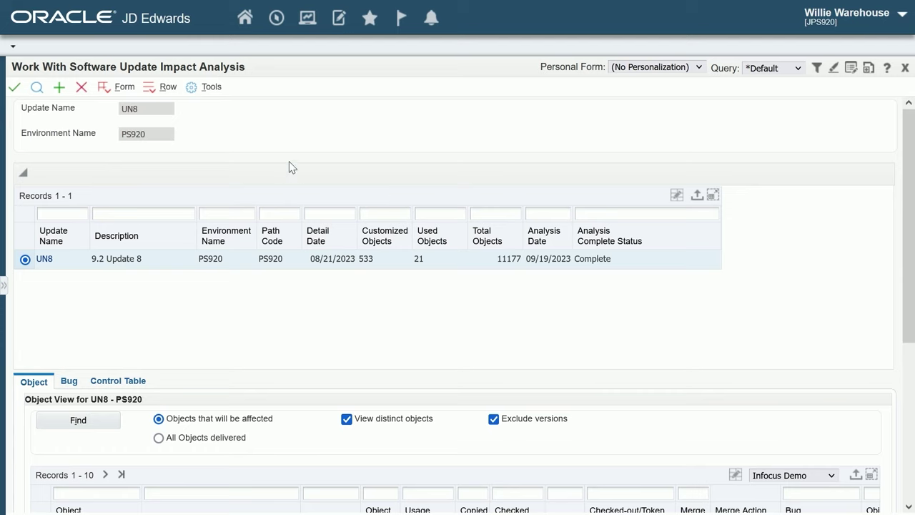
left_click(290, 179)
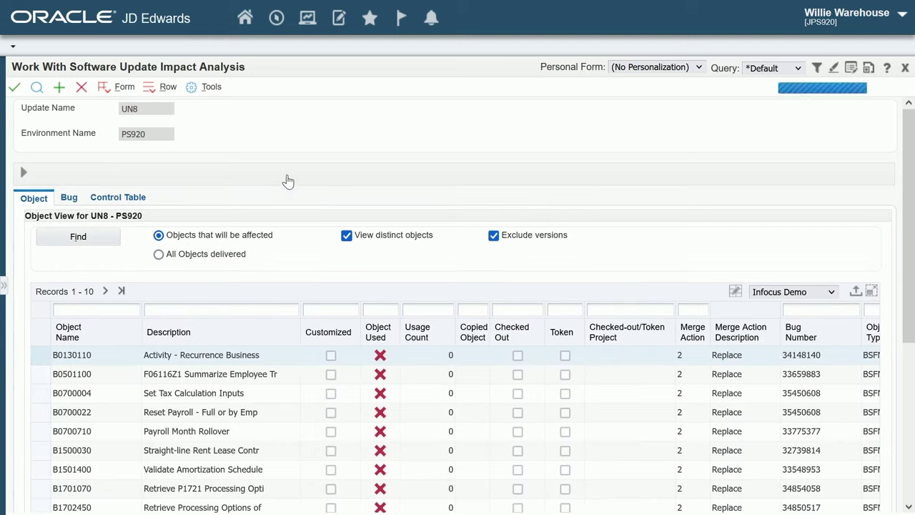
scroll(597, 243, "down", 1)
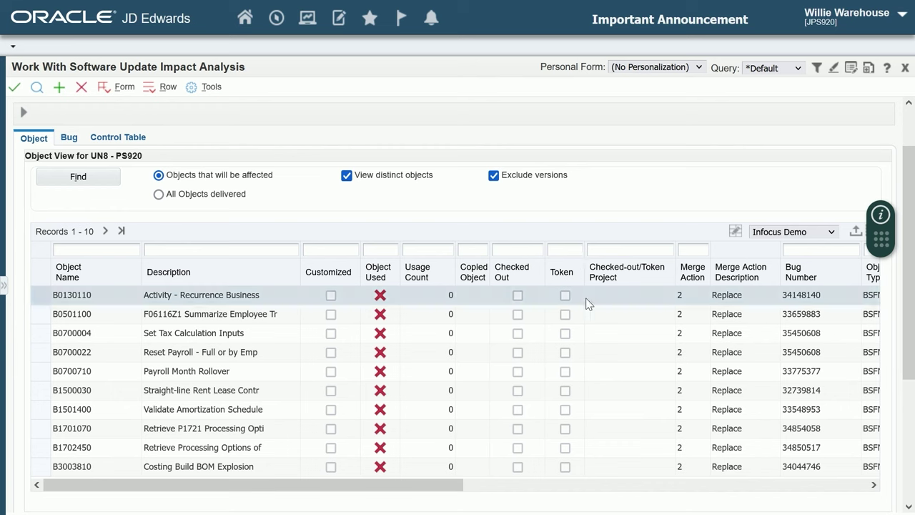
- Filter the affected UN8 objects to customized ones with Customized set to 1 and review the matching rows
left_click(324, 248)
left_click(326, 263)
left_click(78, 177)
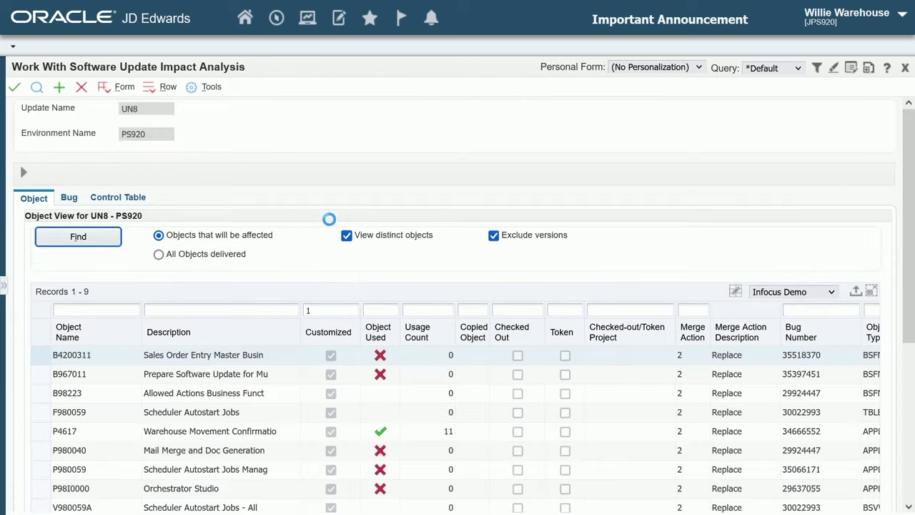
scroll(619, 214, "down", 3)
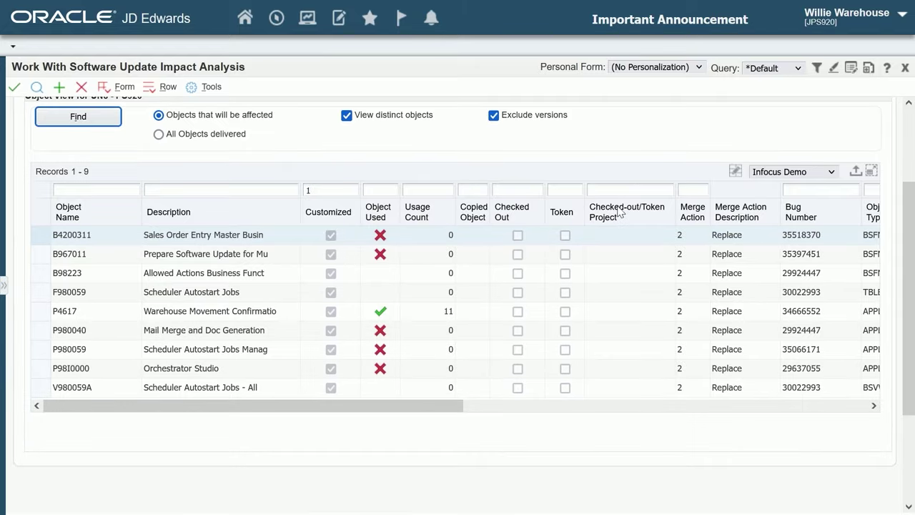
left_click(612, 232)
- Replace the Customized filter with Object Used set to Y, rerun the search and load all matching records
double_click(333, 189)
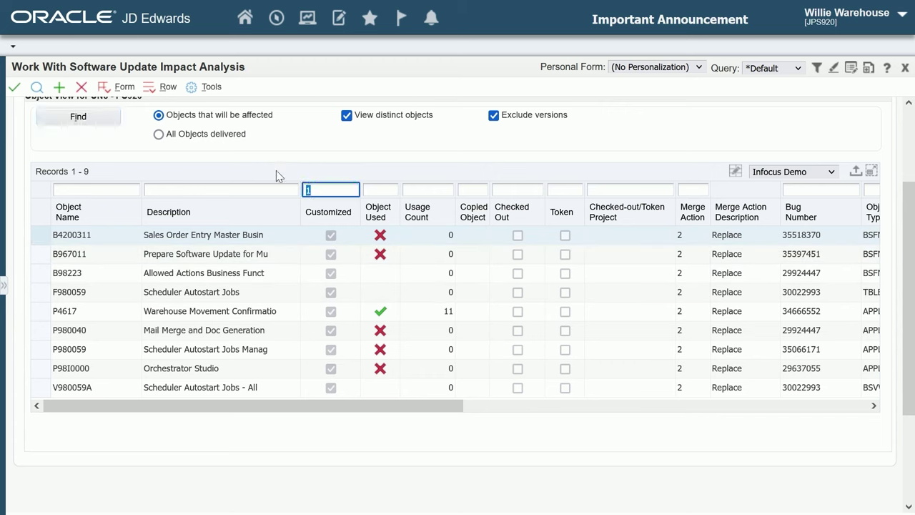
key("BackSpace")
left_click(380, 189)
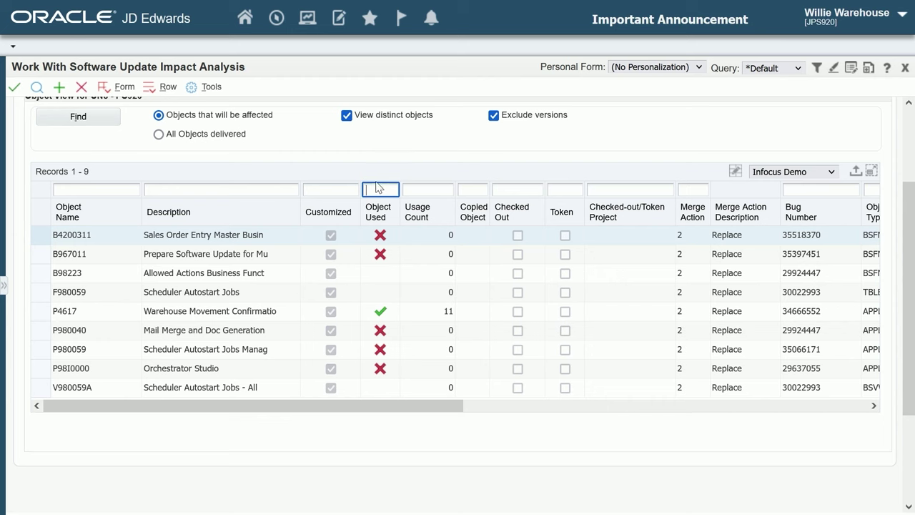
left_click(379, 189)
left_click(374, 204)
left_click(78, 117)
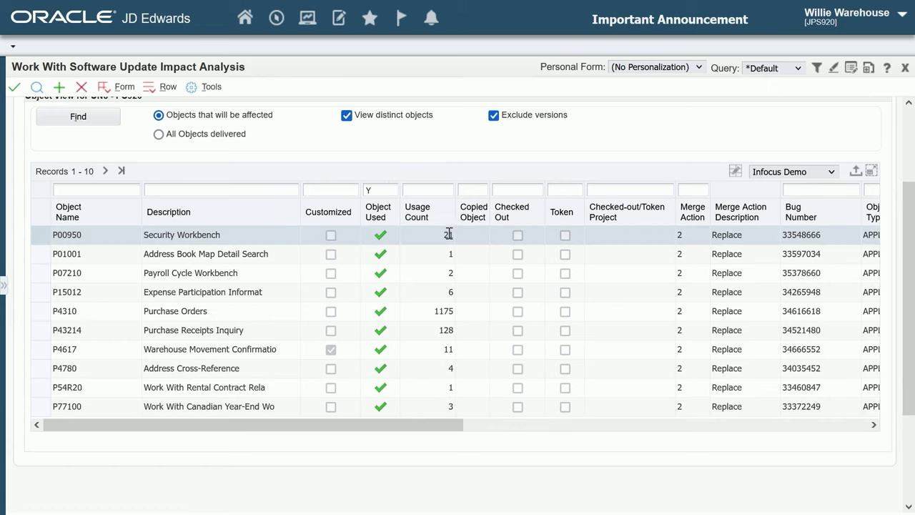
left_click(121, 171)
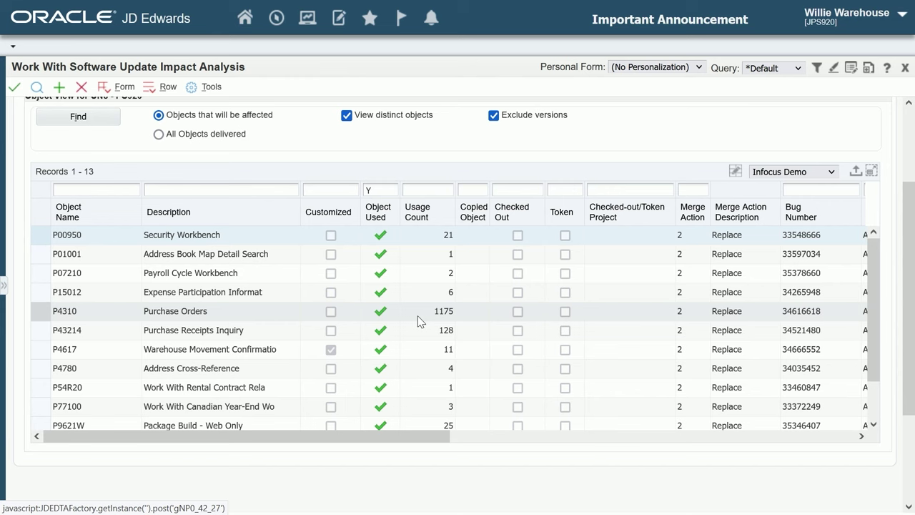
- Clear the Object Used filter and search the affected objects with Copied Object set to Y
left_click(388, 185)
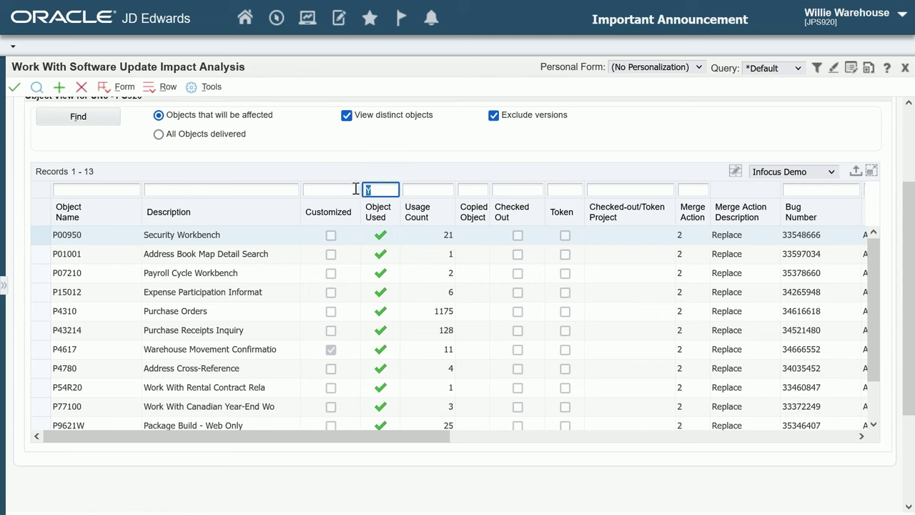
key("BackSpace")
left_click(466, 190)
type("Y")
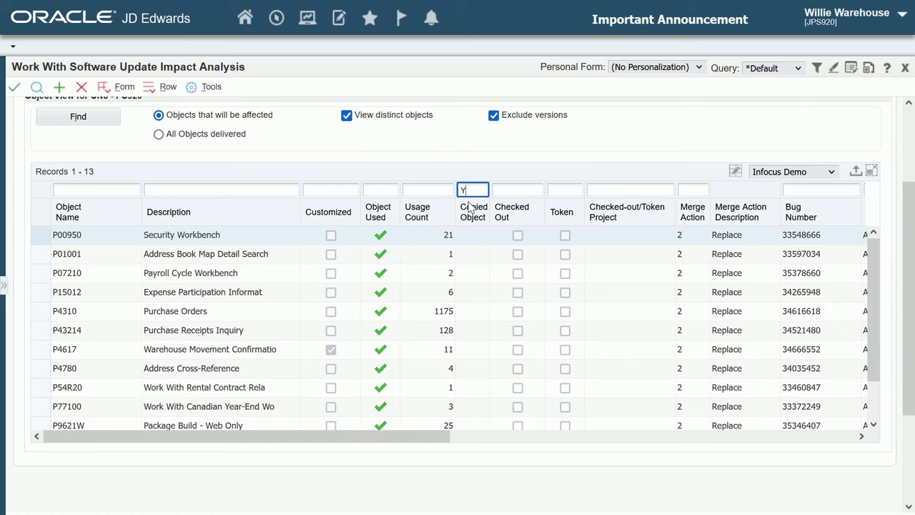
left_click(85, 118)
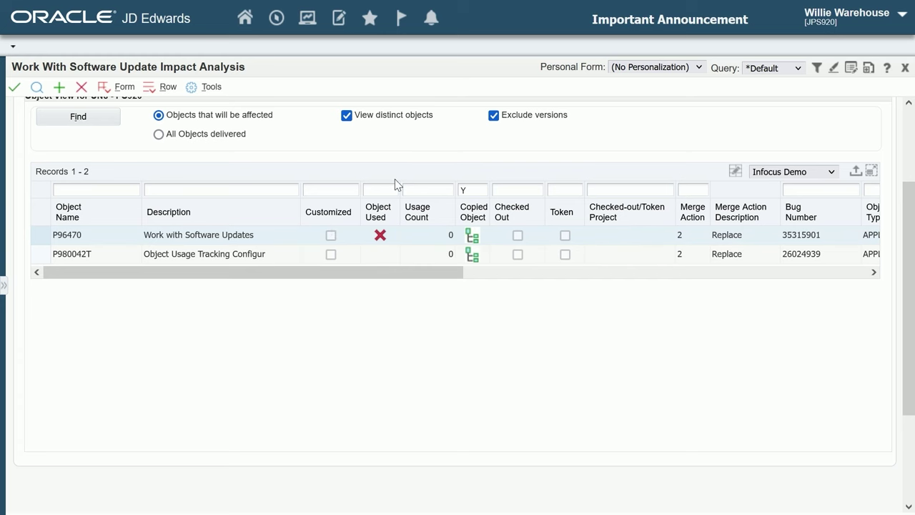
- Open the copied object details for P96470, examine its copies, and return to the impact analysis
left_click(473, 236)
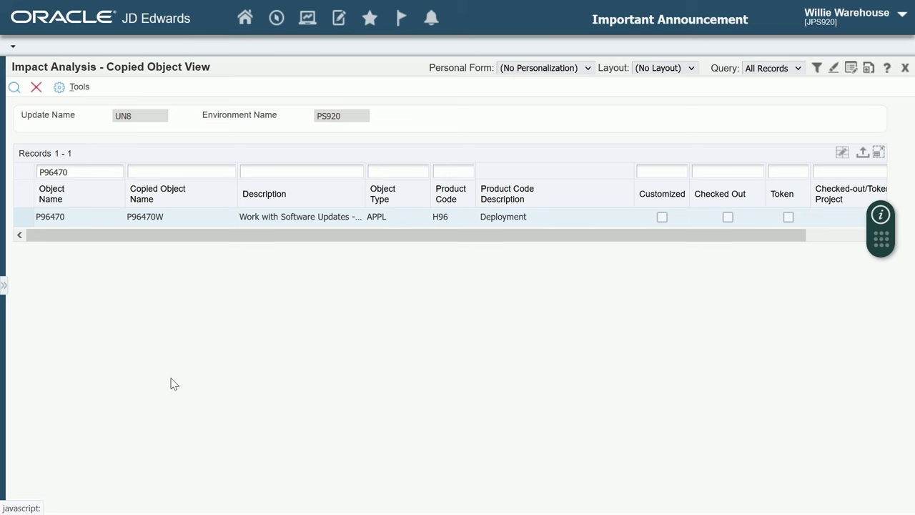
mouse_move(395, 3)
left_click(37, 89)
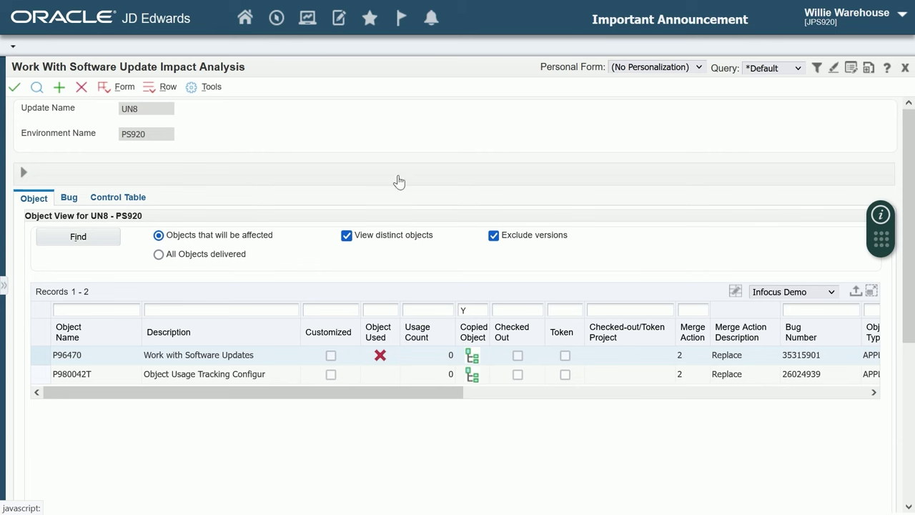
- Open the Index Change View for UN8, examine the index mismatches, and return to the impact analysis
left_click(163, 88)
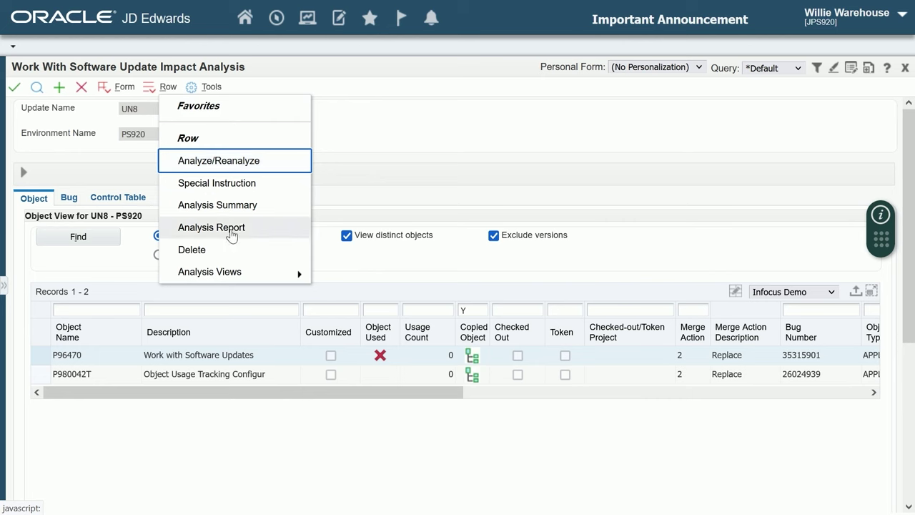
mouse_move(236, 279)
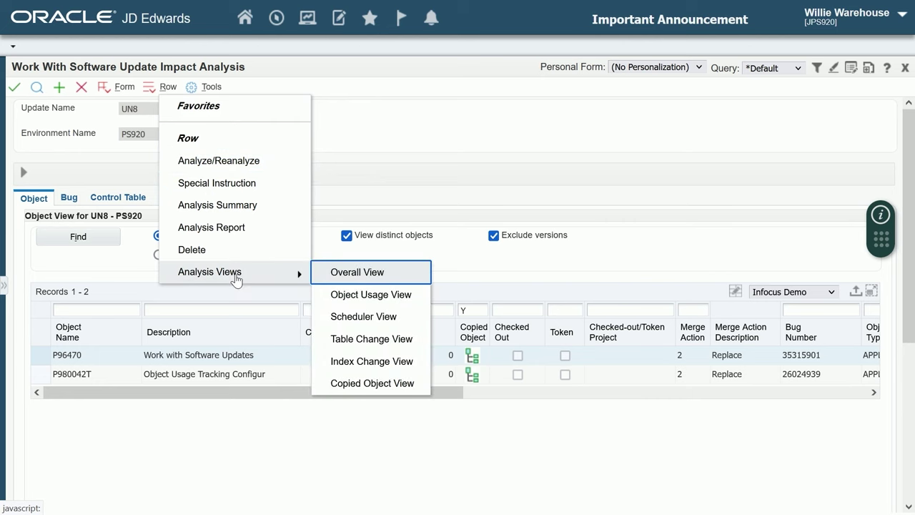
left_click(375, 361)
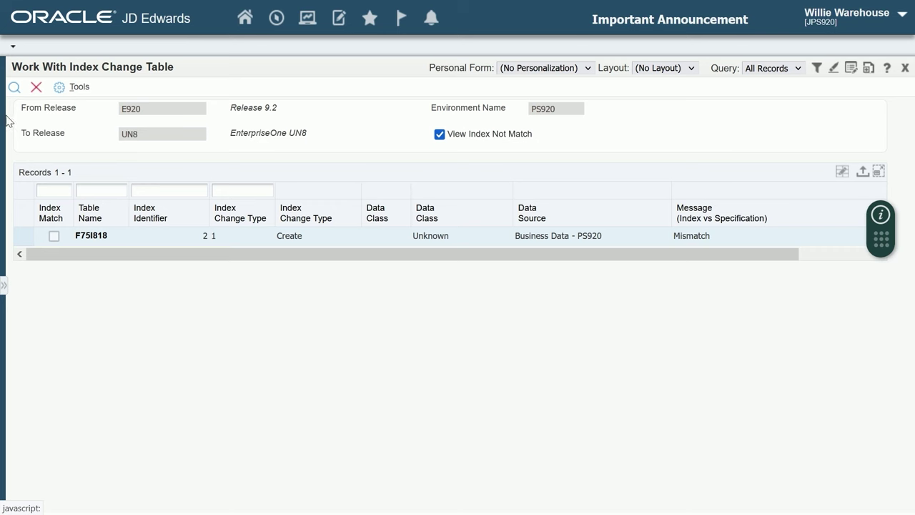
left_click(36, 87)
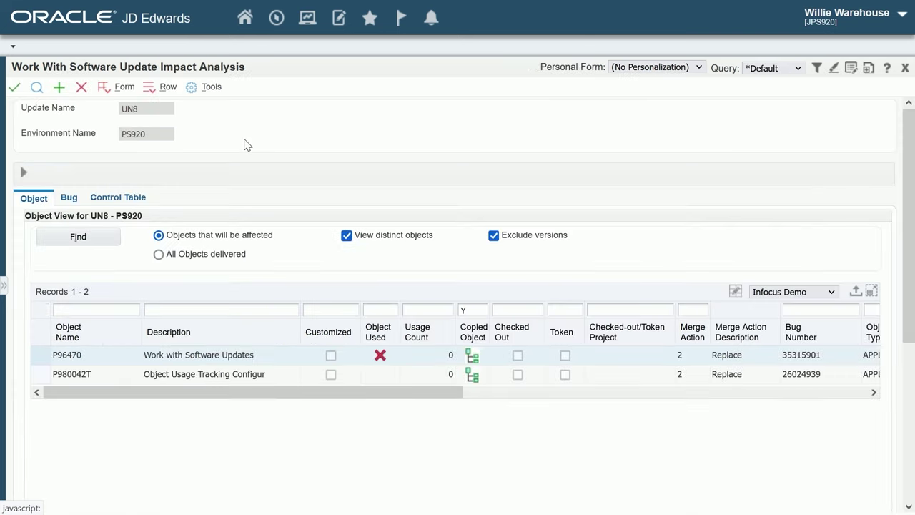
- Open the special instructions for UN8, review the manual instructions, and show the data dictionary glossaries
left_click(165, 87)
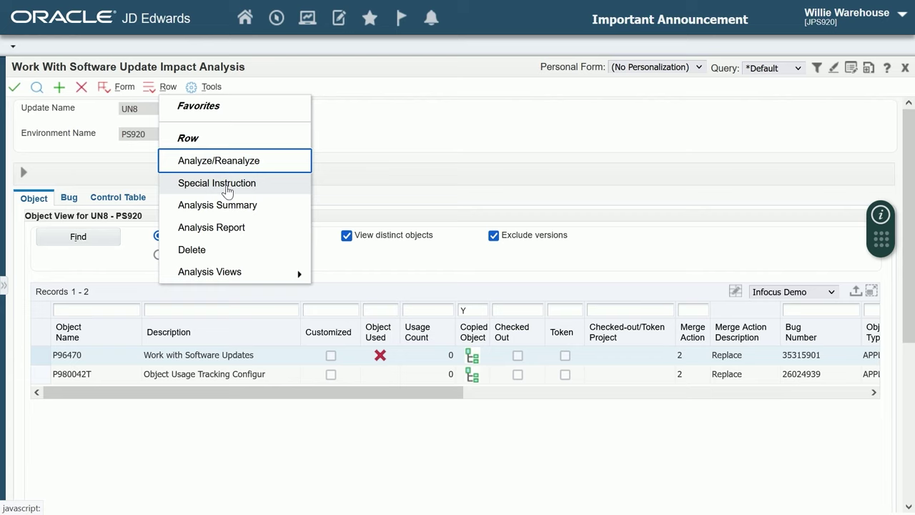
left_click(214, 184)
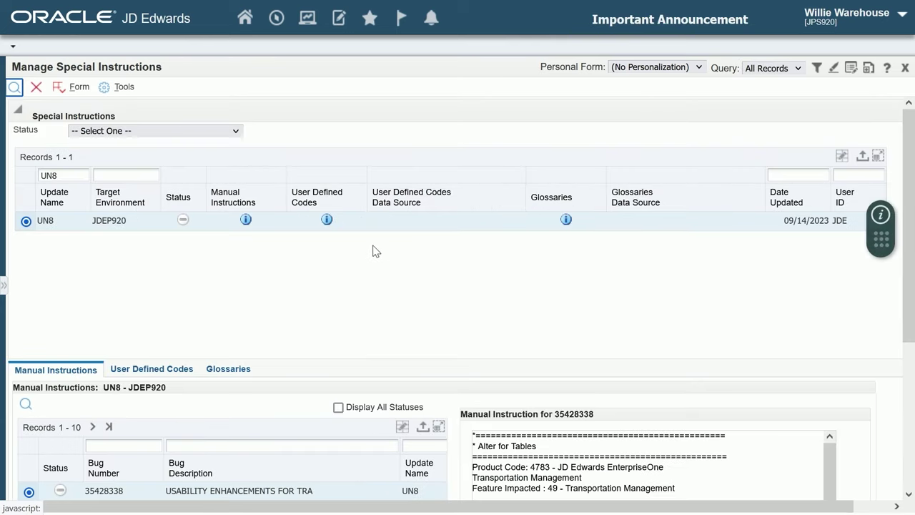
scroll(404, 252, "down", 1)
scroll(402, 249, "down", 3)
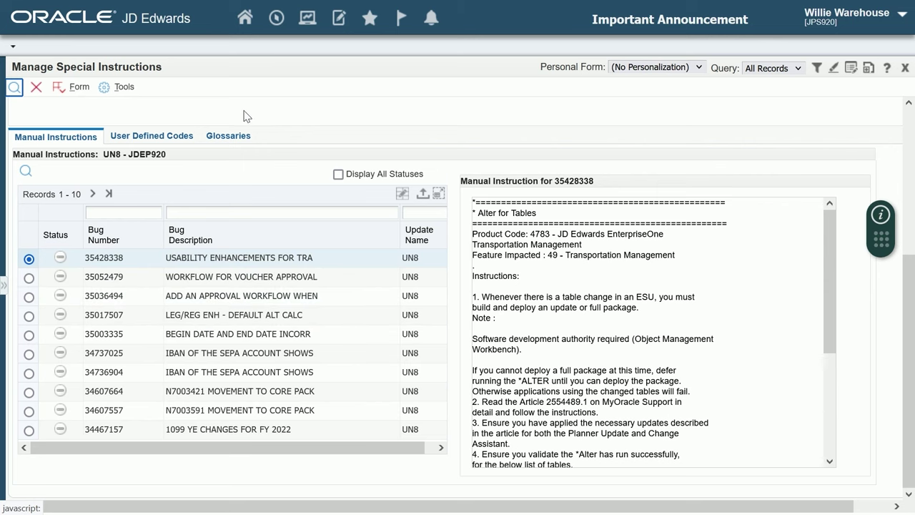
left_click(237, 139)
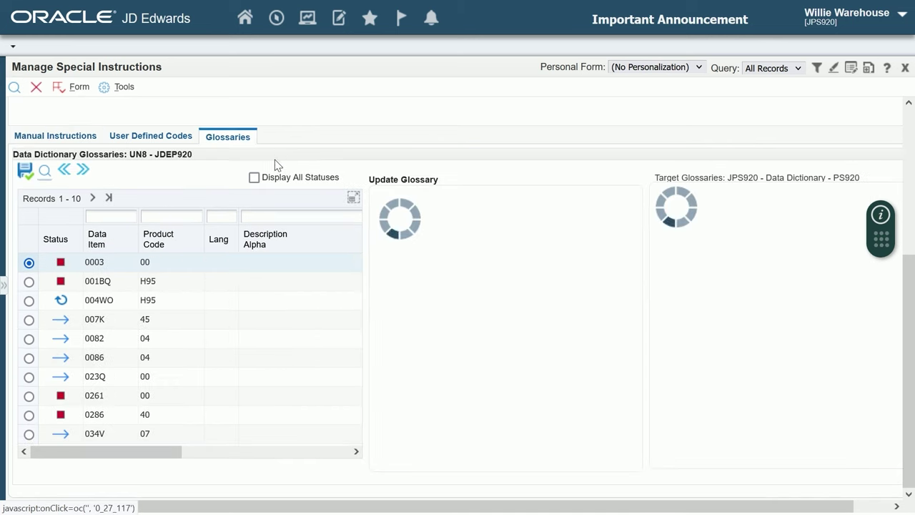